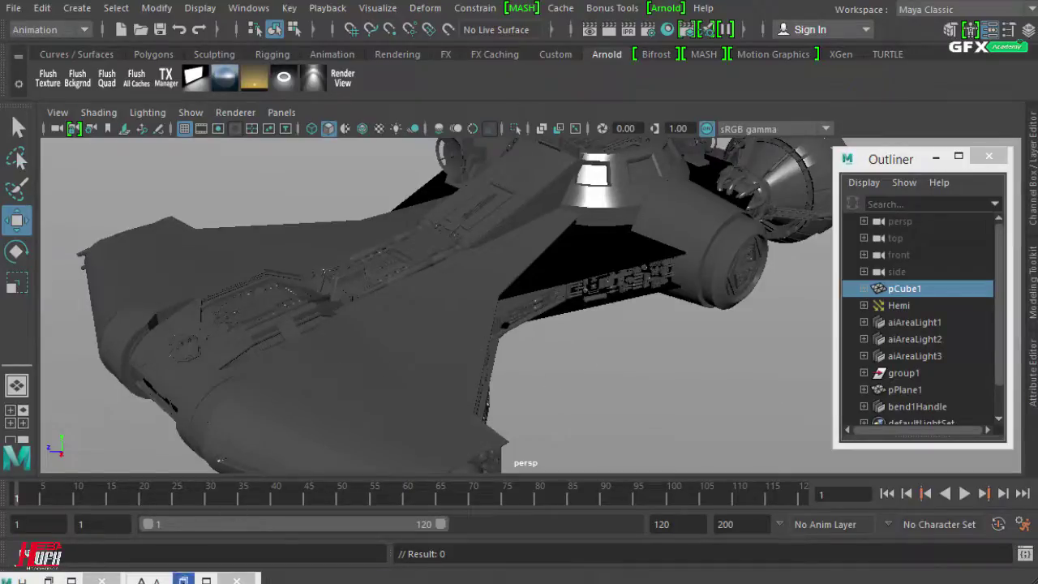
Bring up the Arnold Render View and examine the finished spaceship render up close and as a whole
click(185, 580)
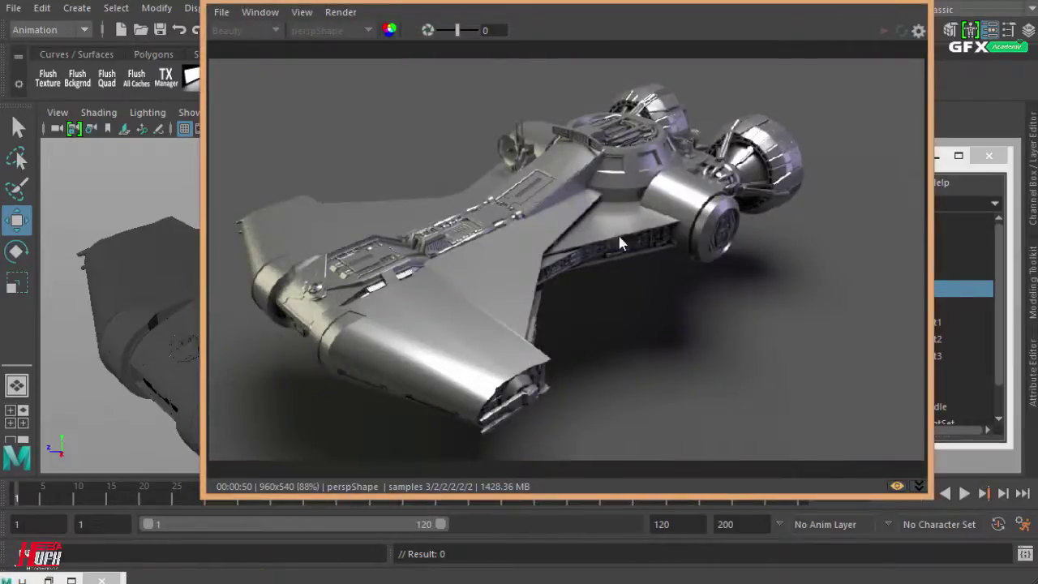
drag(803, 5, 829, 35)
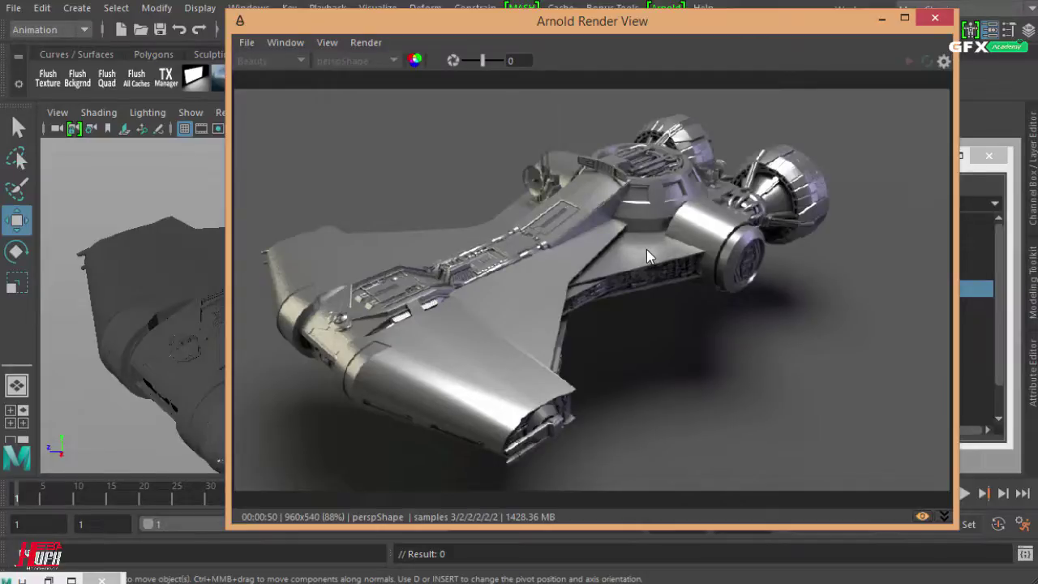
scroll(337, 385, up, 2)
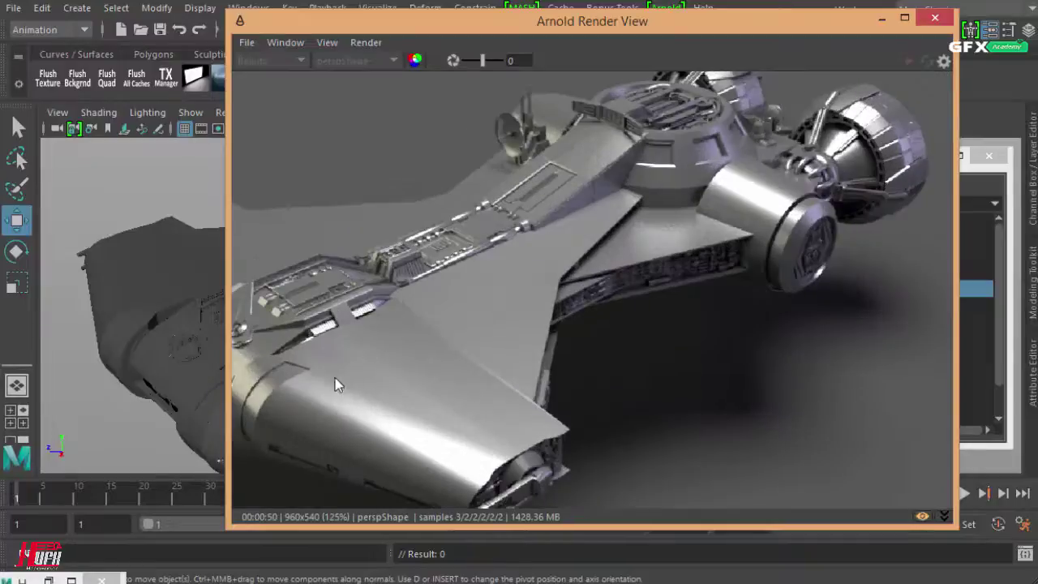
scroll(384, 392, down, 2)
scroll(382, 389, up, 1)
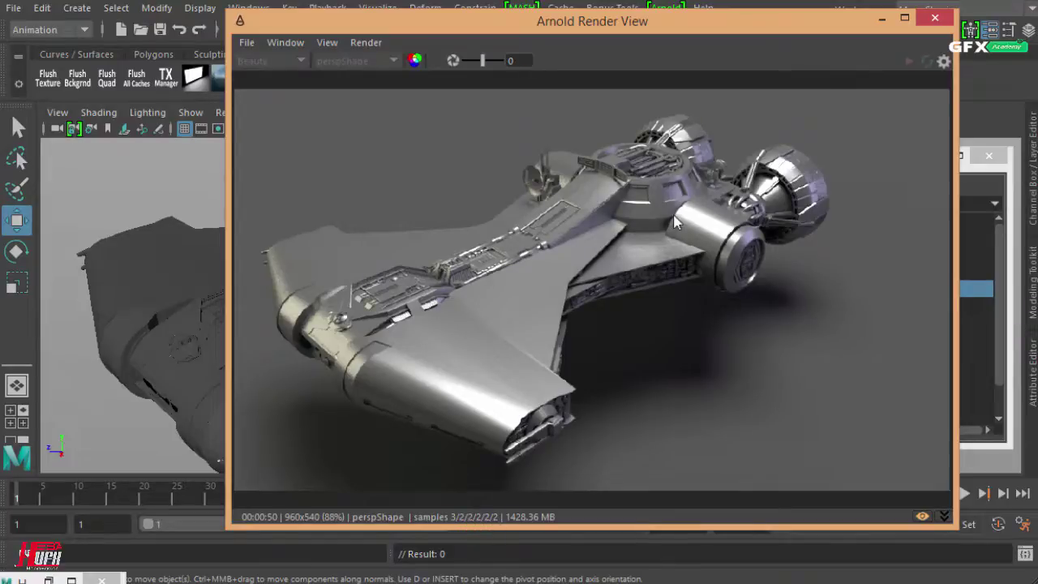
Shrink the render view, open the Render Settings beside it and collapse the Ray Depth section
drag(860, 25, 726, 42)
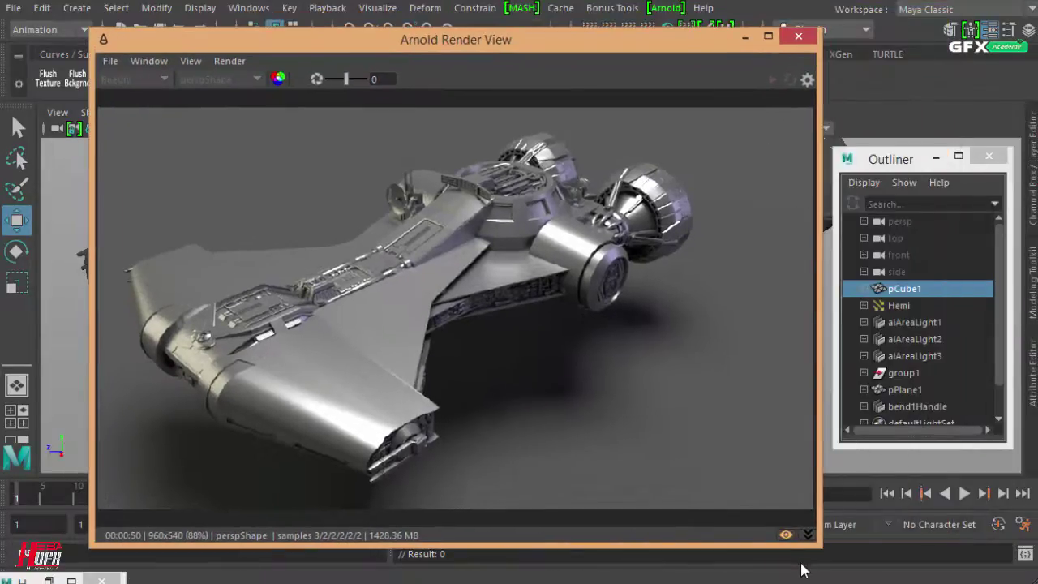
drag(821, 549, 596, 468)
click(650, 32)
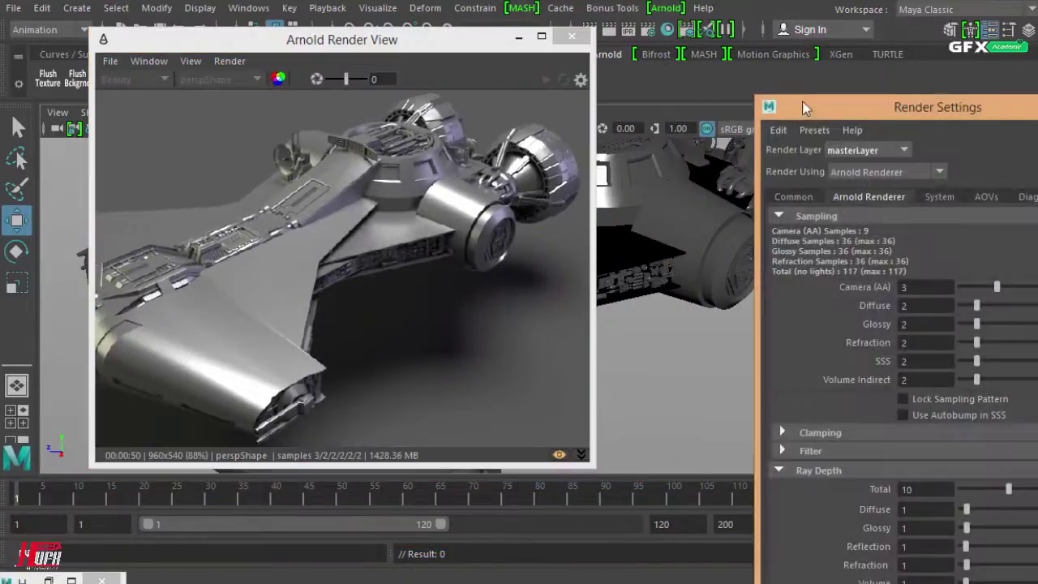
drag(888, 104, 657, 60)
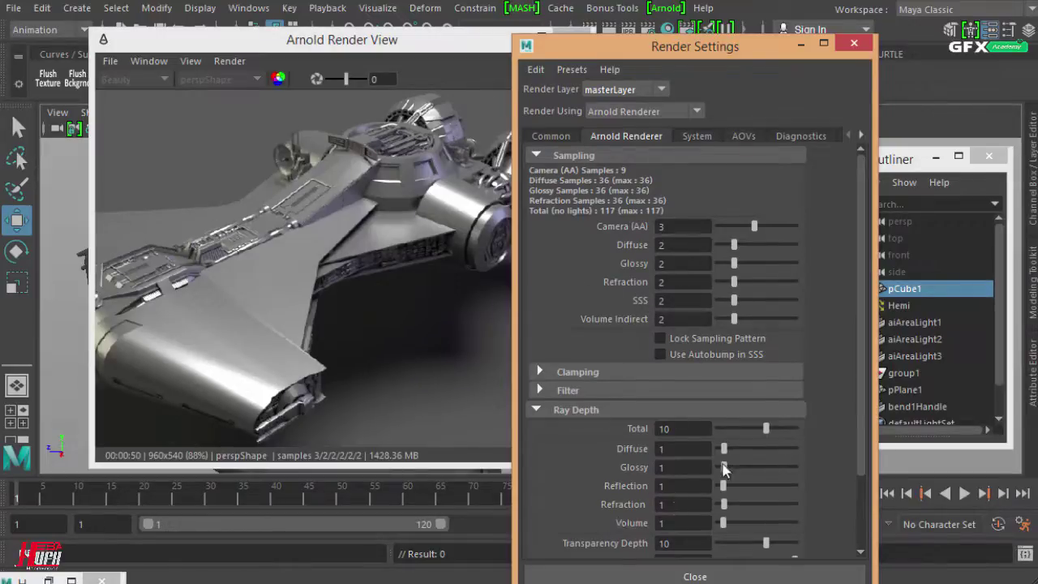
click(538, 411)
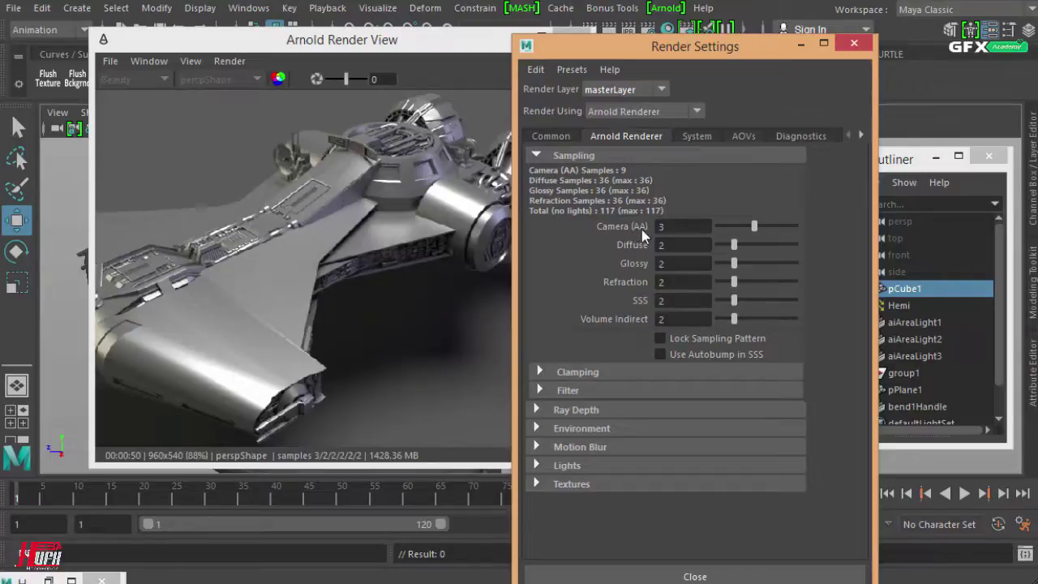
Review the sampling values one by one, from Camera (AA) through Diffuse, Glossy, Refraction and SSS to Volume Indirect
double_click(662, 226)
key(Tab)
key(Tab)
key(Tab)
key(Tab)
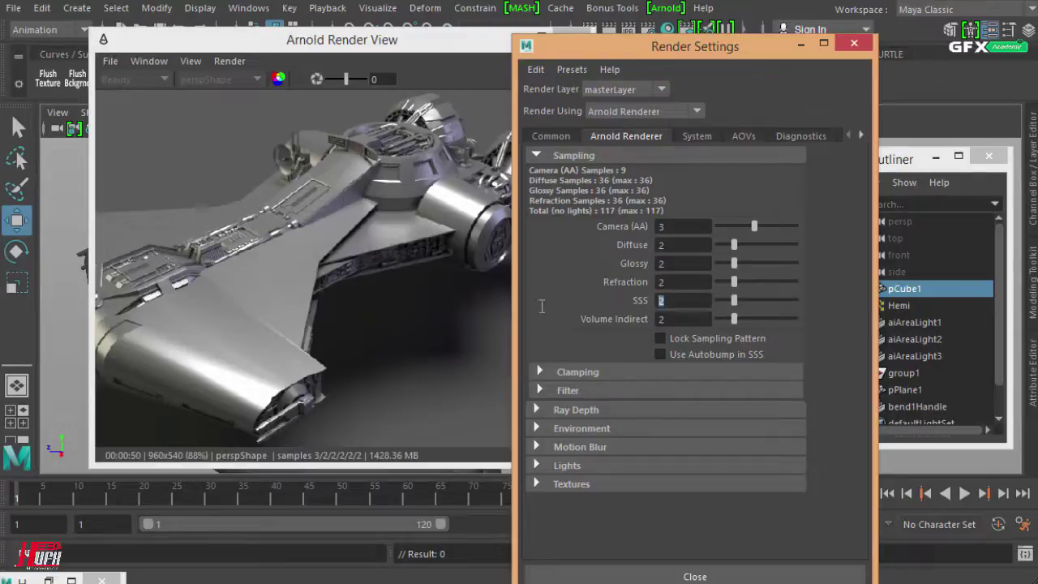
key(Tab)
Set the Diffuse, Glossy, Refraction, SSS and Volume Indirect samples to 0 and the Camera (AA) samples to 1
drag(618, 42, 744, 36)
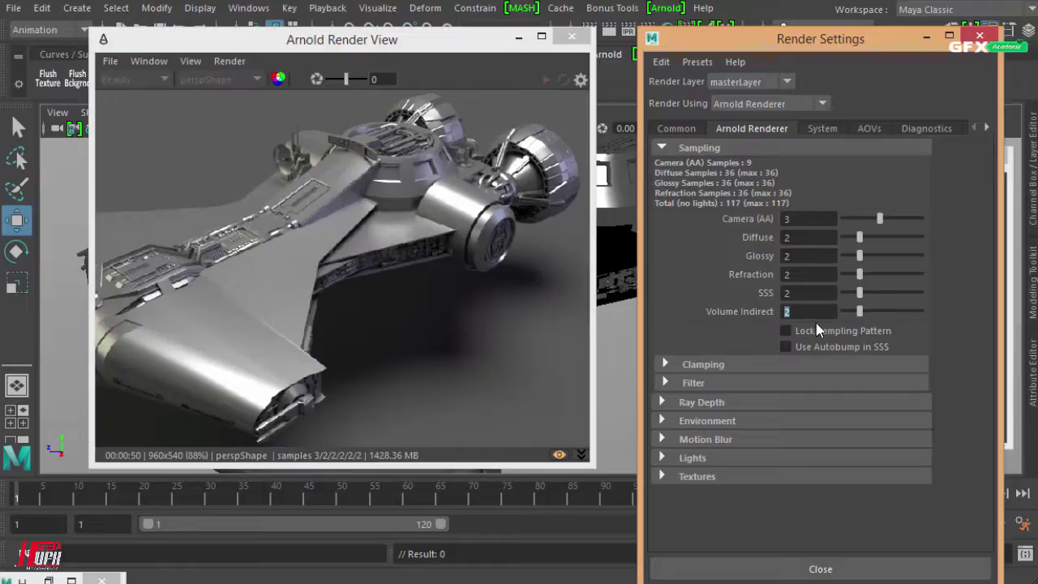
drag(858, 314, 857, 223)
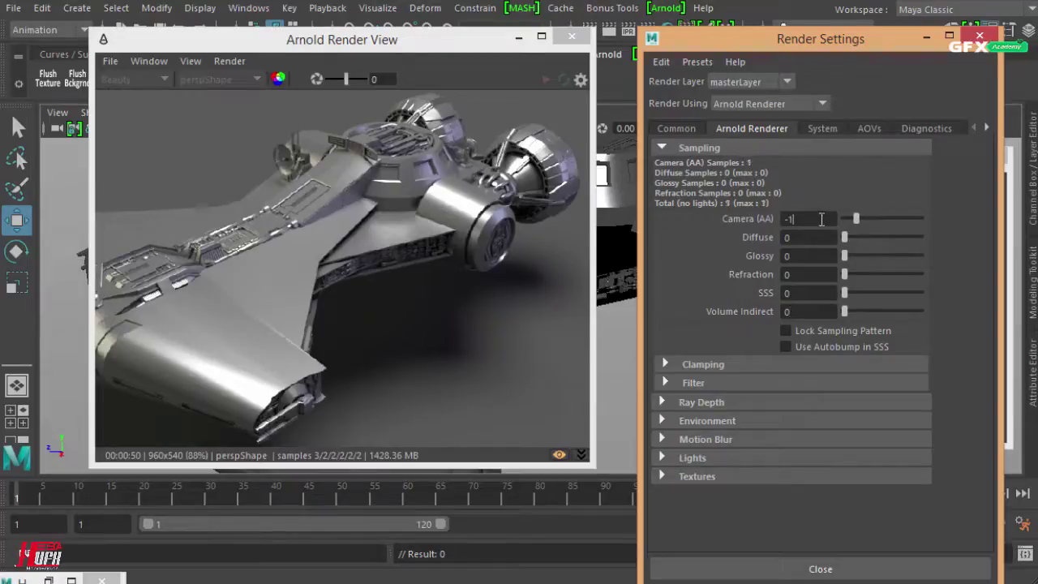
double_click(811, 219)
key(BackSpace)
text(1)
key(Return)
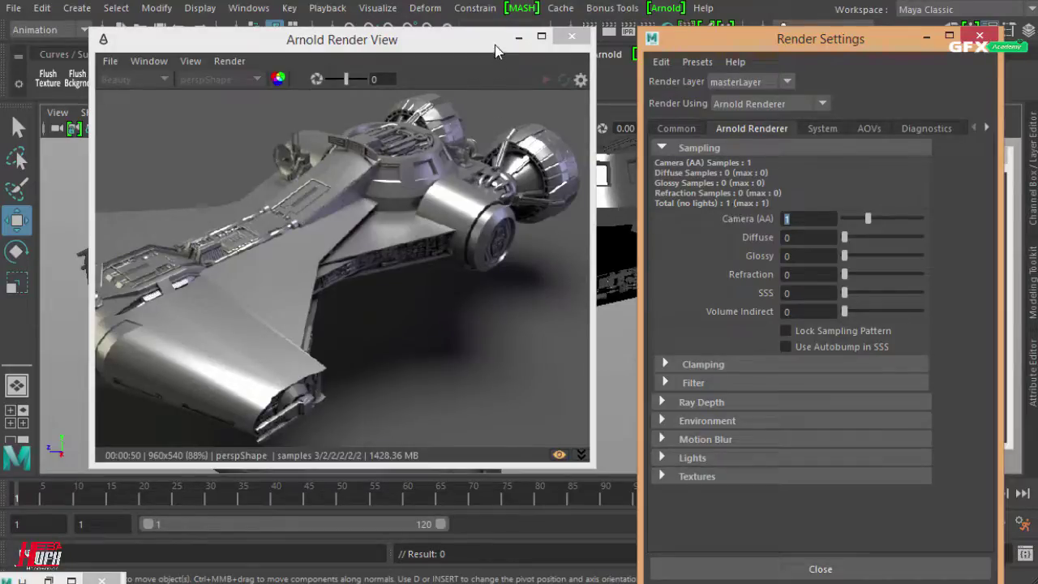
Enlarge the render view, start a new render of the spaceship and place the view beside the Render Settings
drag(495, 46, 556, 49)
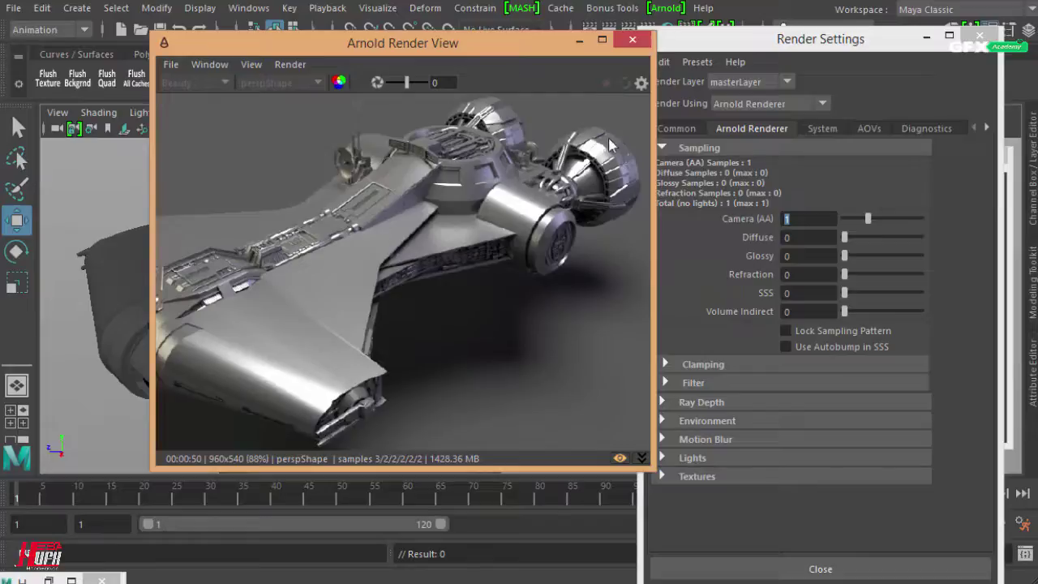
drag(652, 468, 724, 508)
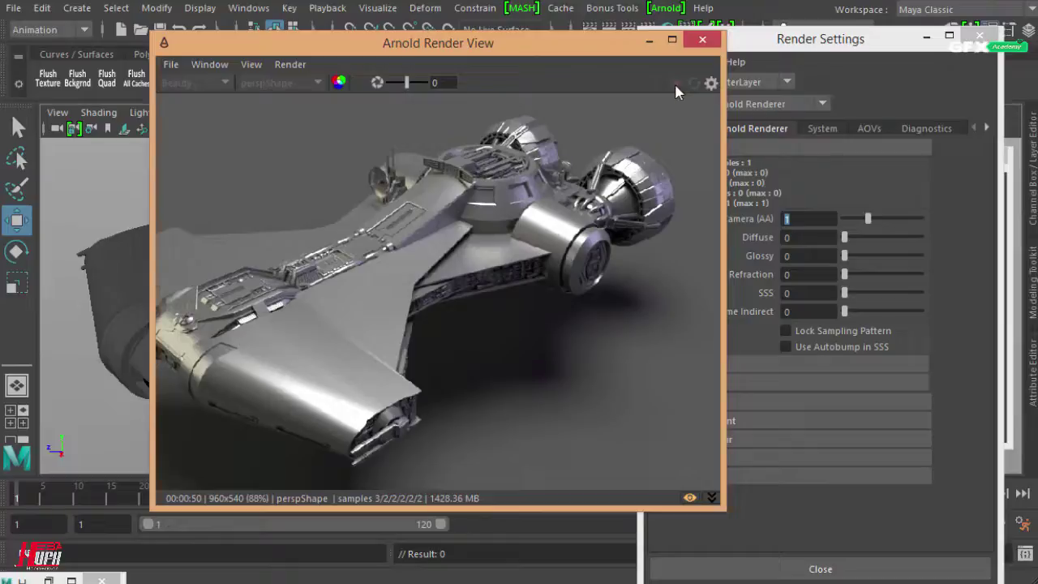
drag(589, 47, 613, 72)
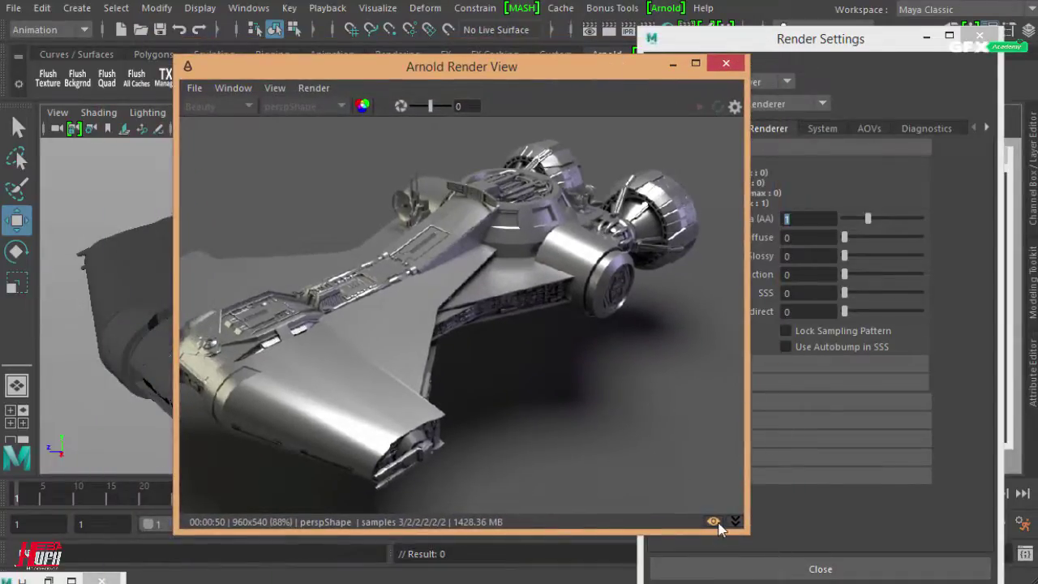
click(698, 106)
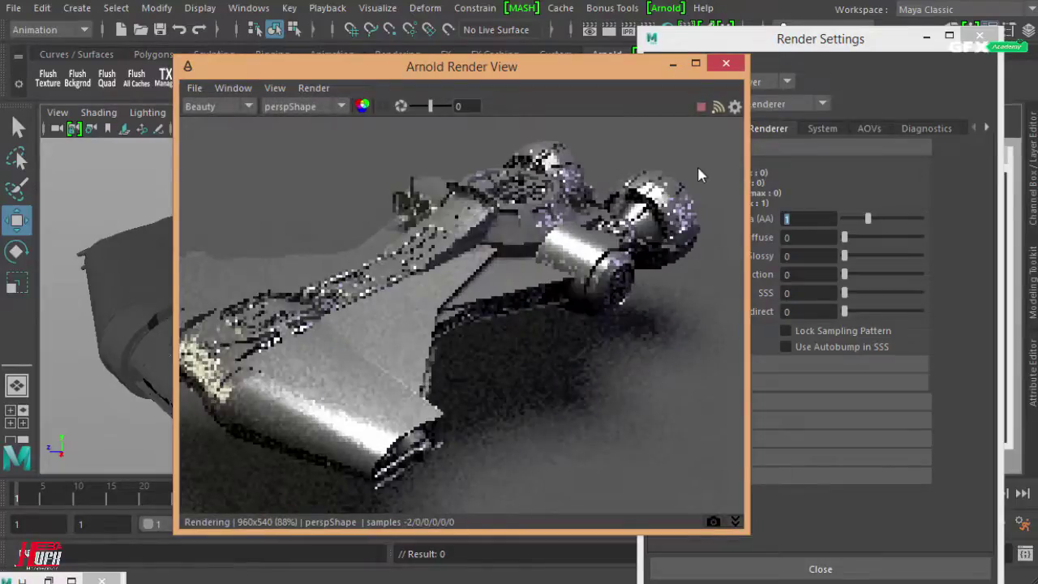
scroll(627, 367, down, 2)
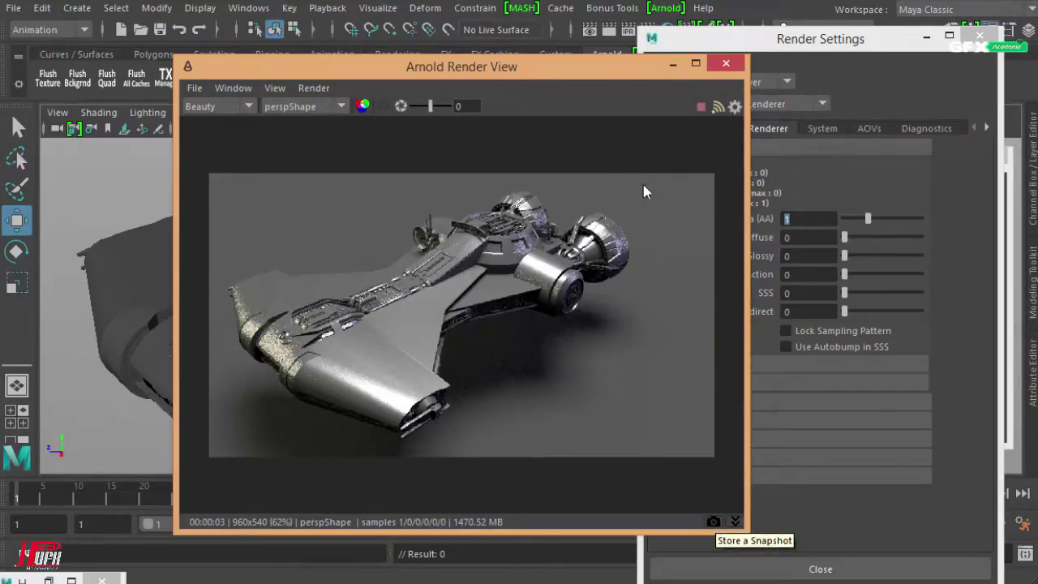
drag(617, 74, 516, 64)
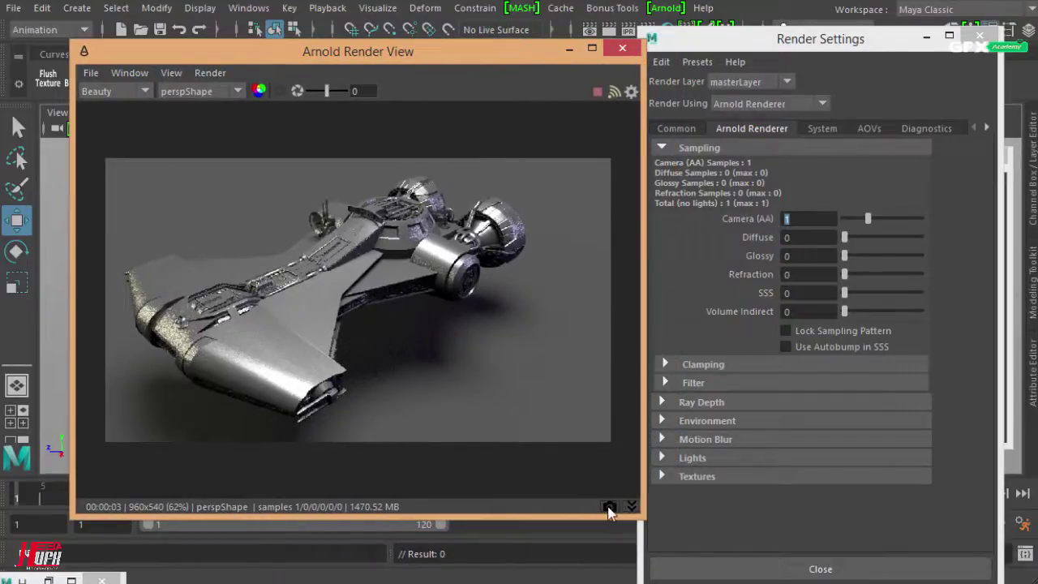
Show the stored snapshots and compare Snapshot_2 repeatedly with the current render
click(631, 506)
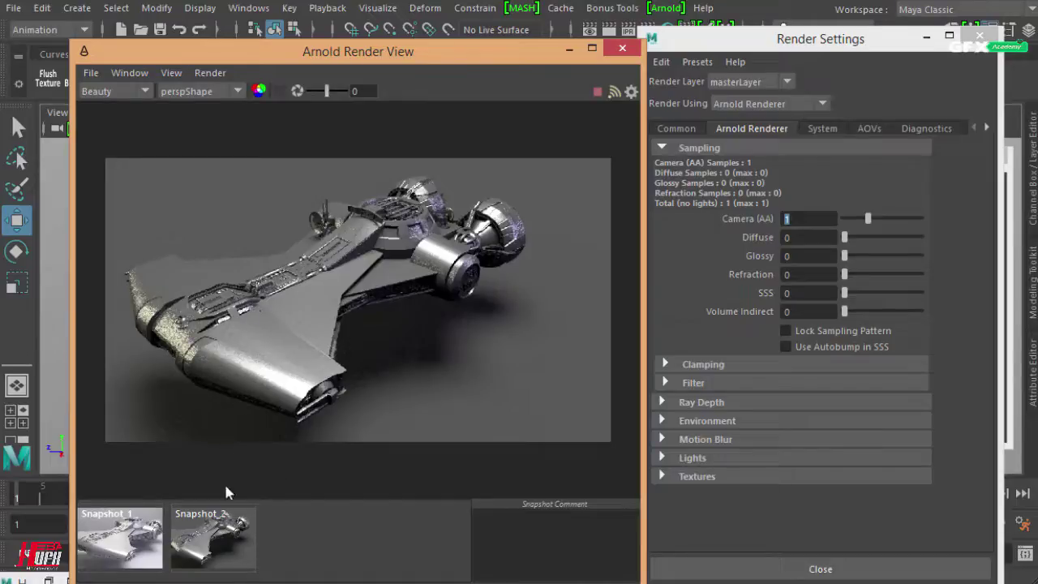
click(213, 539)
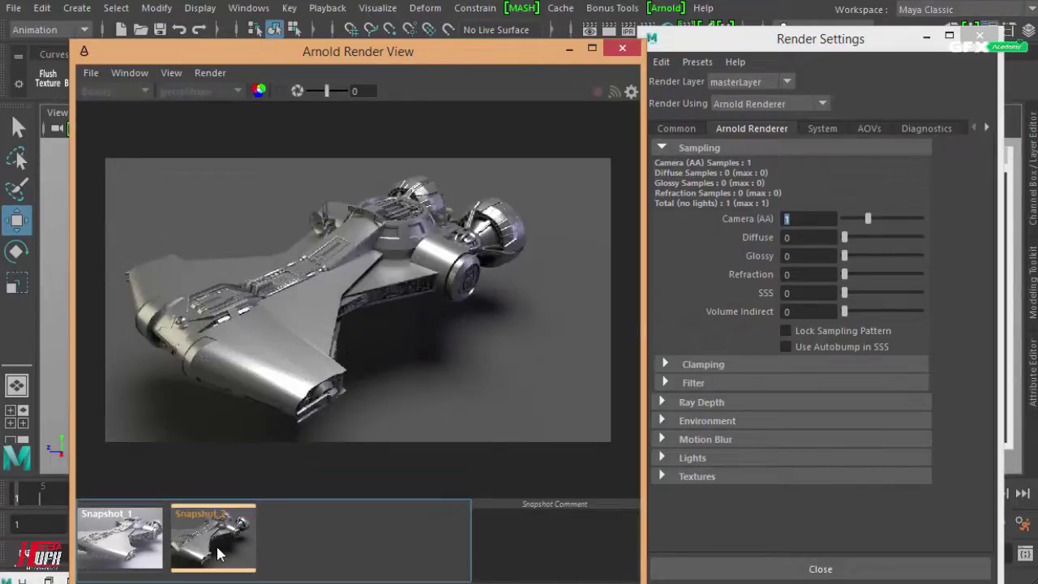
click(217, 553)
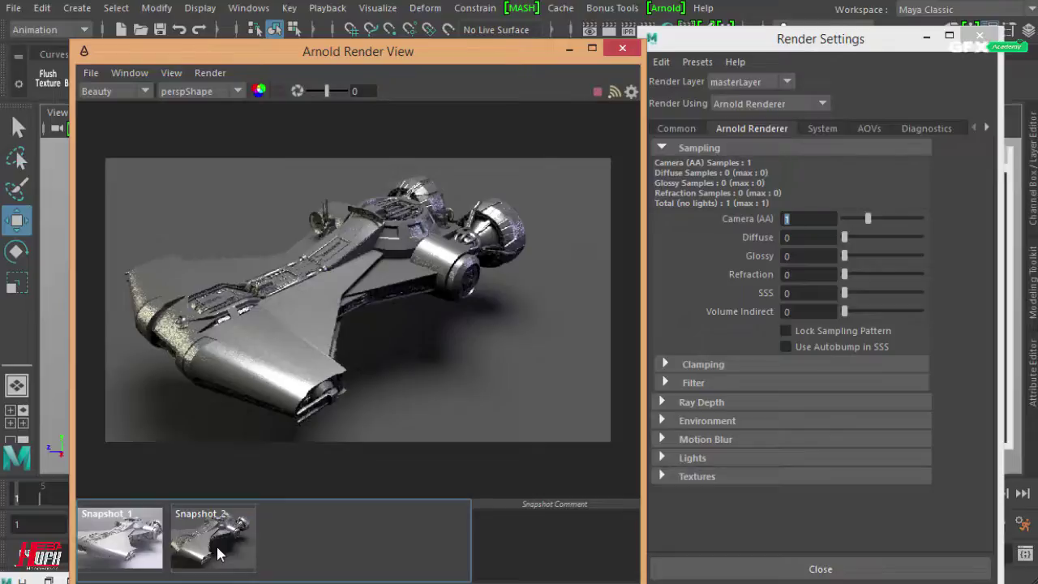
click(217, 554)
click(240, 520)
click(203, 558)
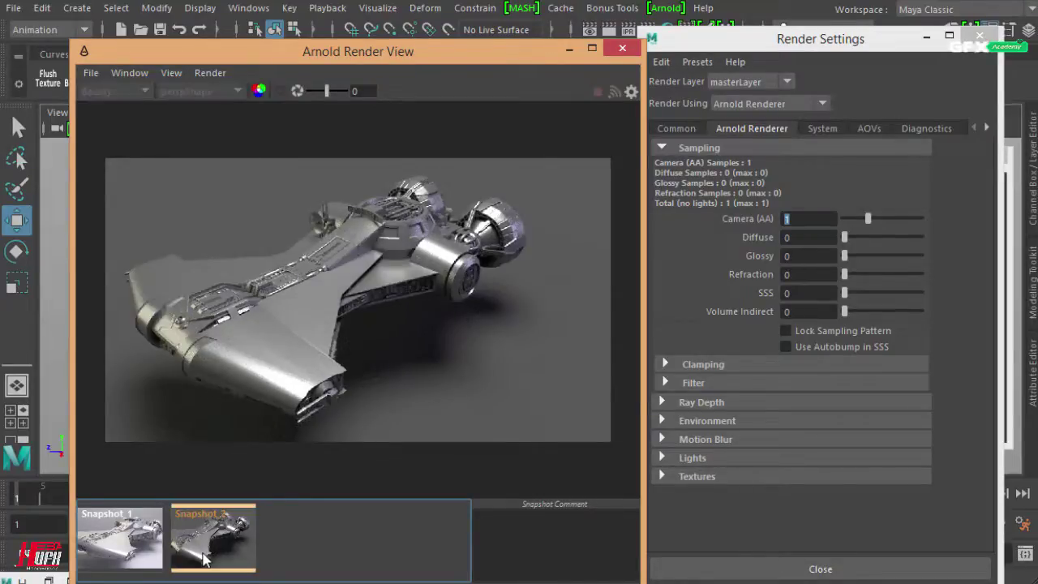
click(204, 558)
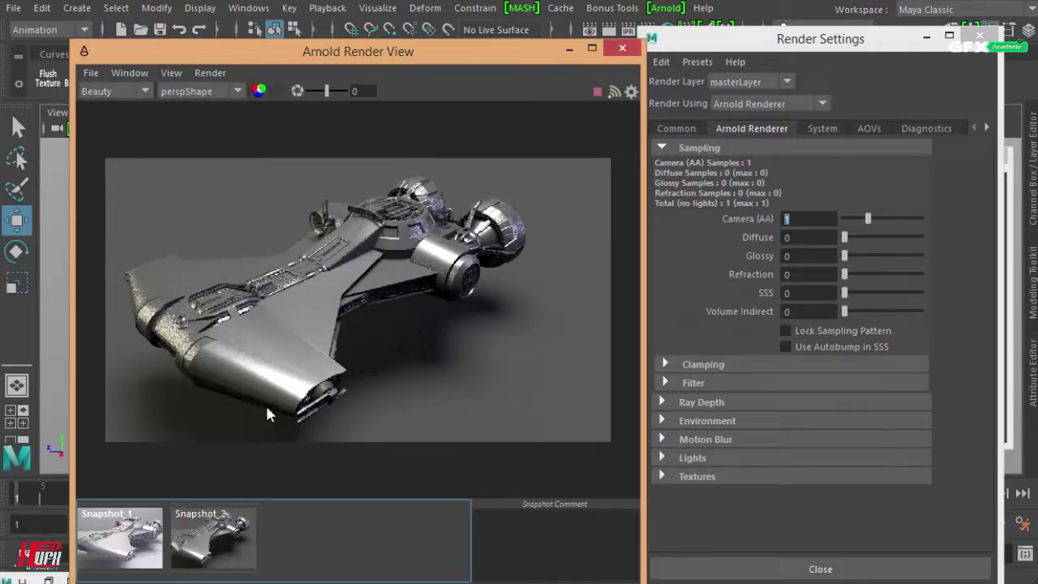
click(227, 533)
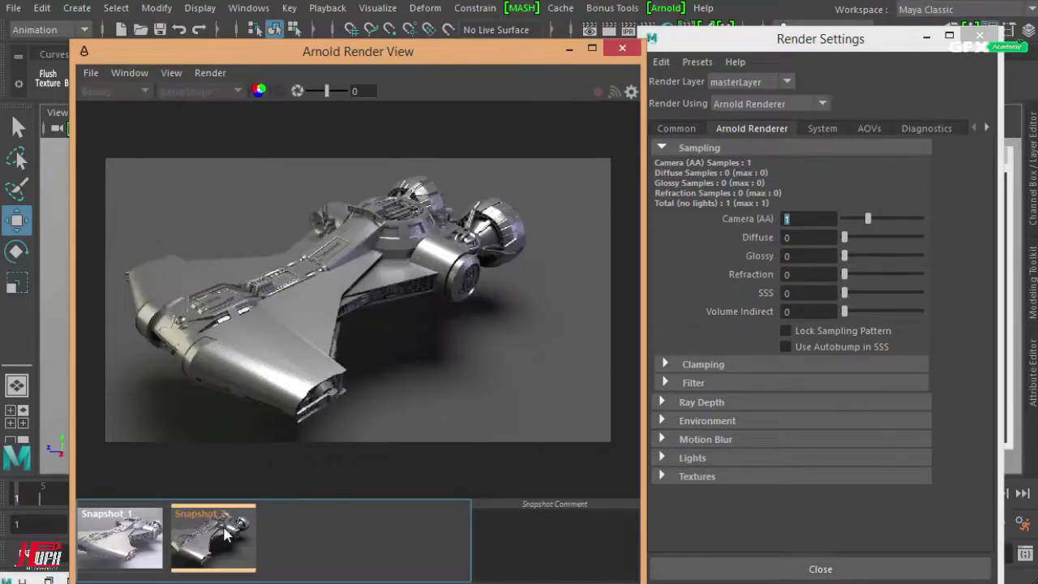
click(227, 533)
click(227, 534)
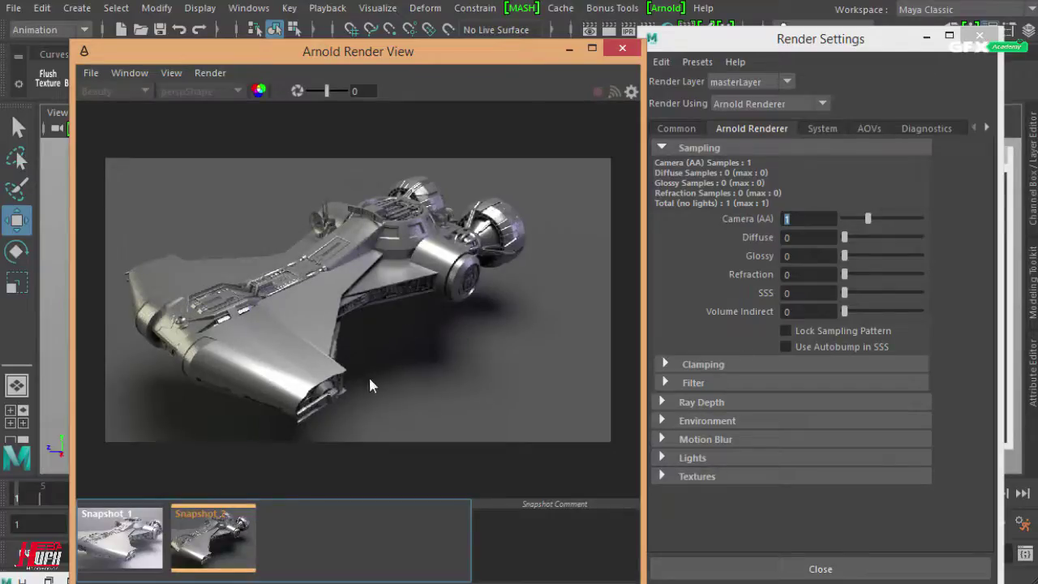
click(205, 545)
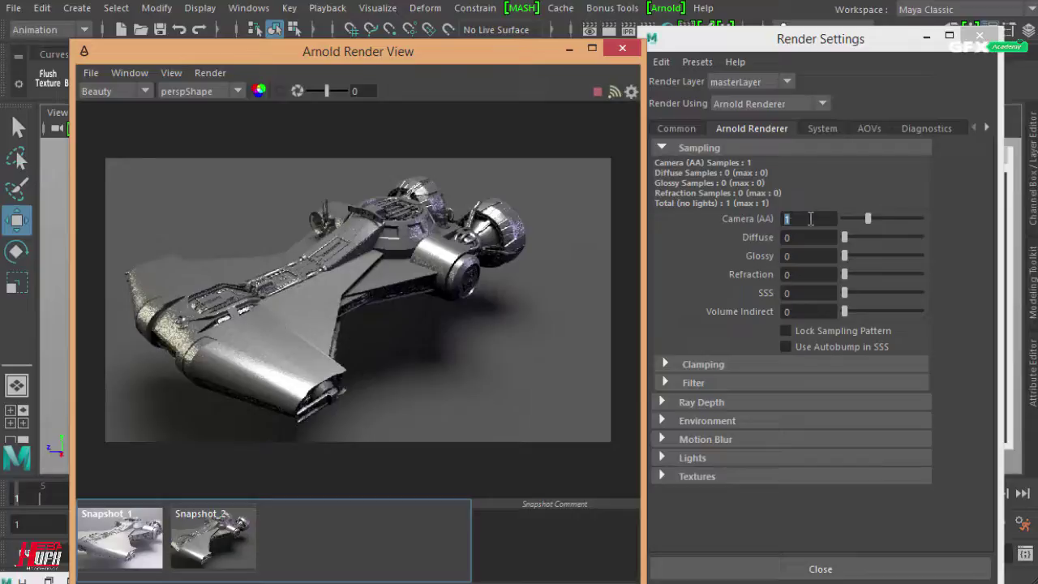
Set the Camera (AA) samples to 2
click(667, 224)
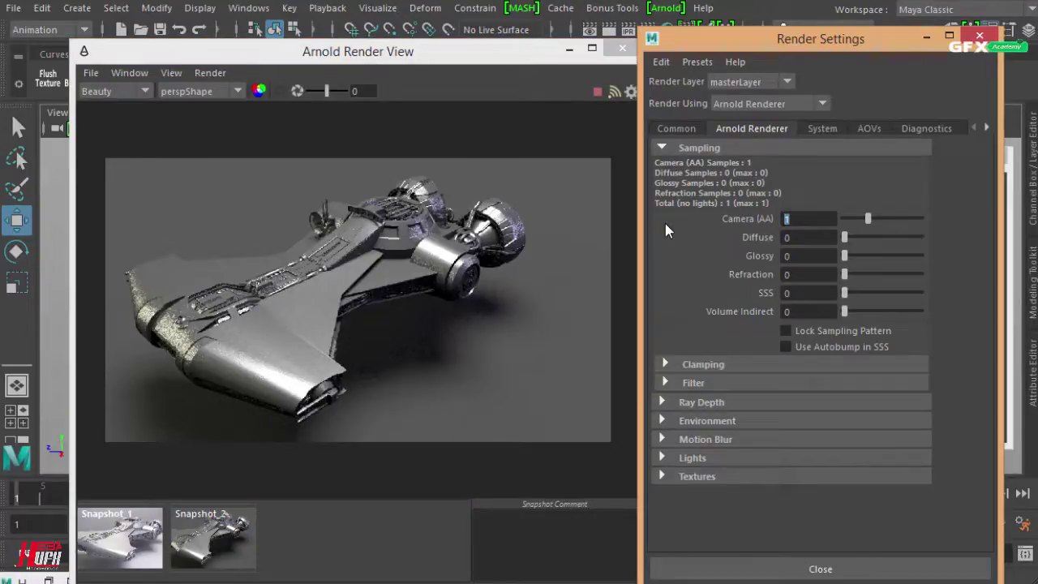
text(2)
key(Return)
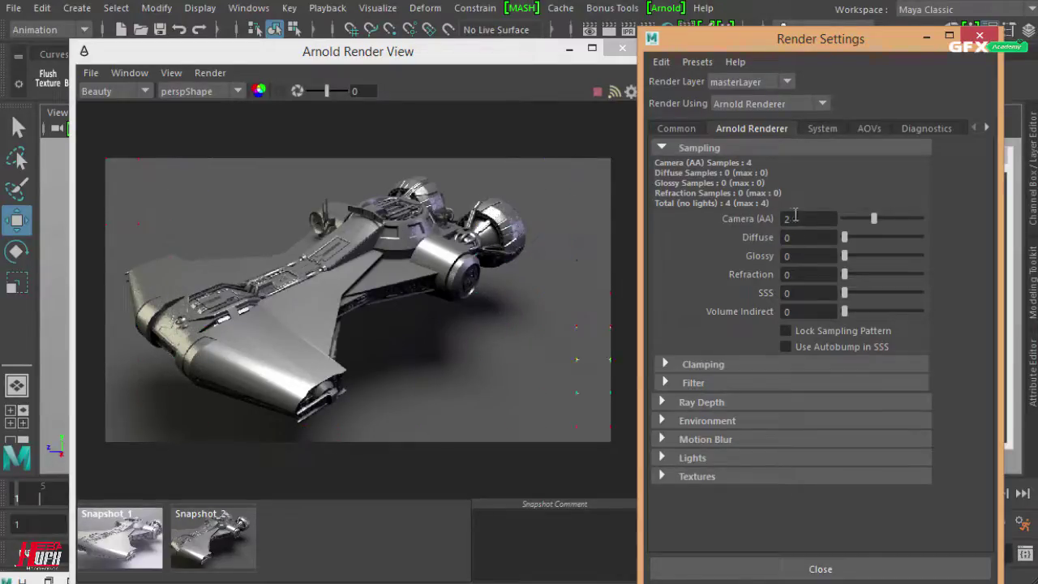
Set the Camera (AA) samples to 3 to re-render the spaceship at higher quality
double_click(790, 219)
text(3)
key(Return)
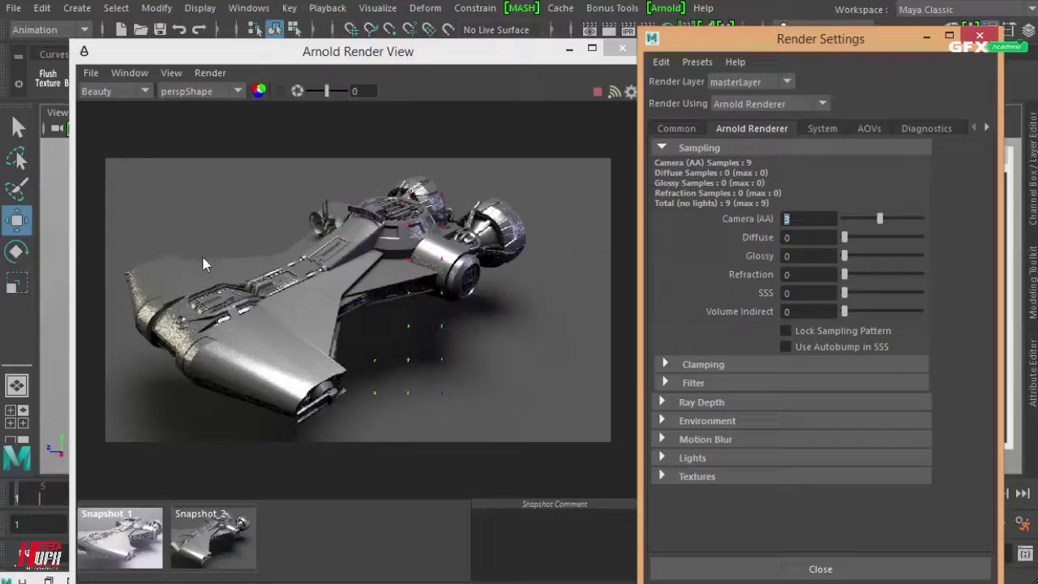
Compare the image and render time of the new render with those of Snapshot_2
drag(360, 61, 410, 36)
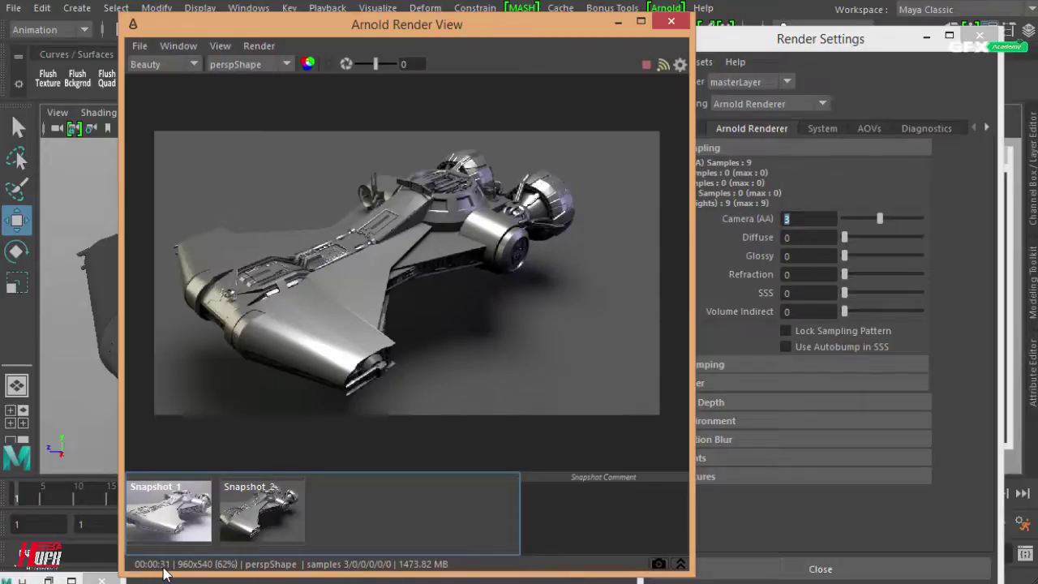
click(284, 510)
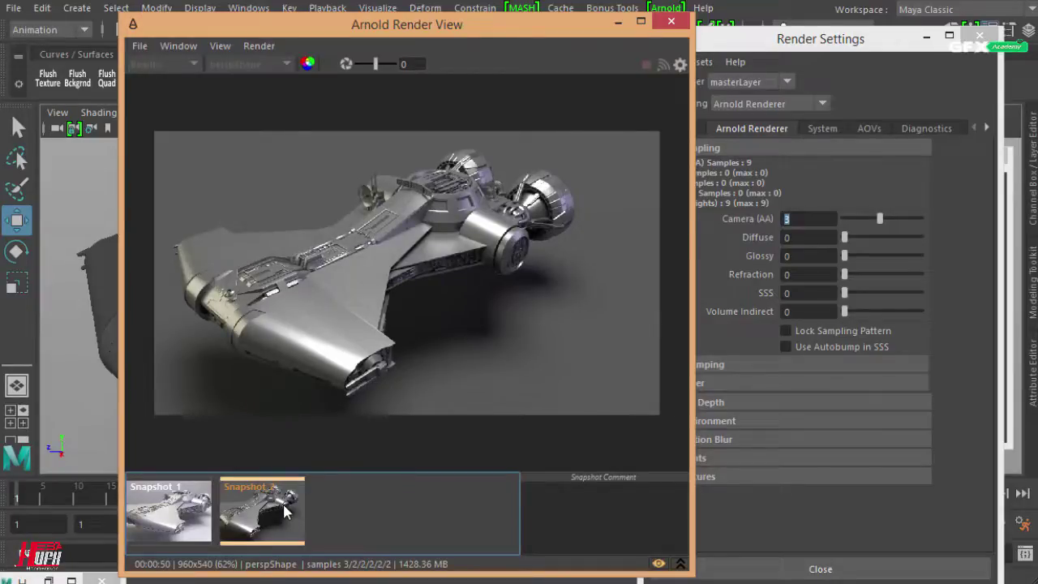
click(284, 509)
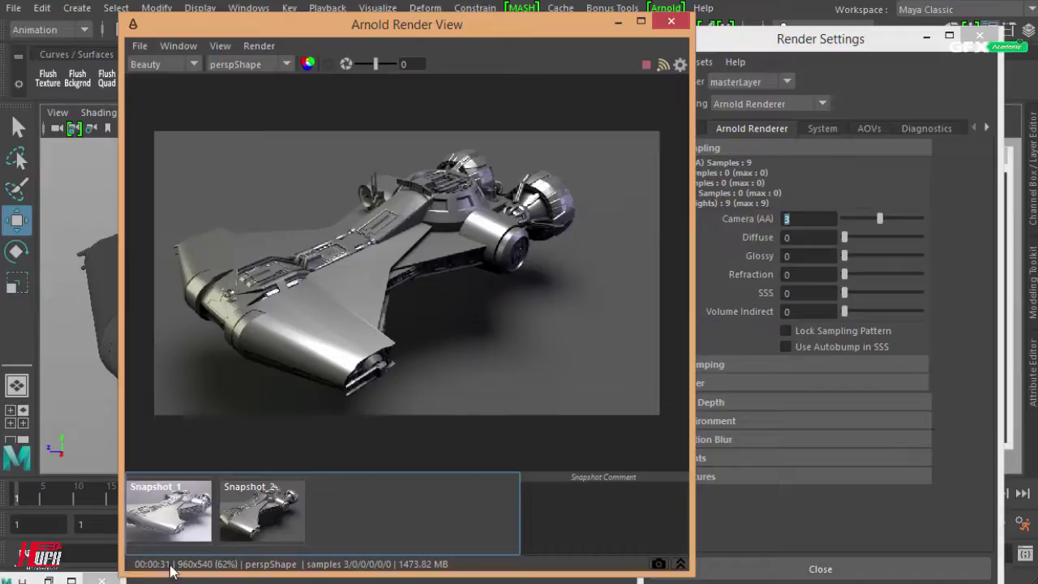
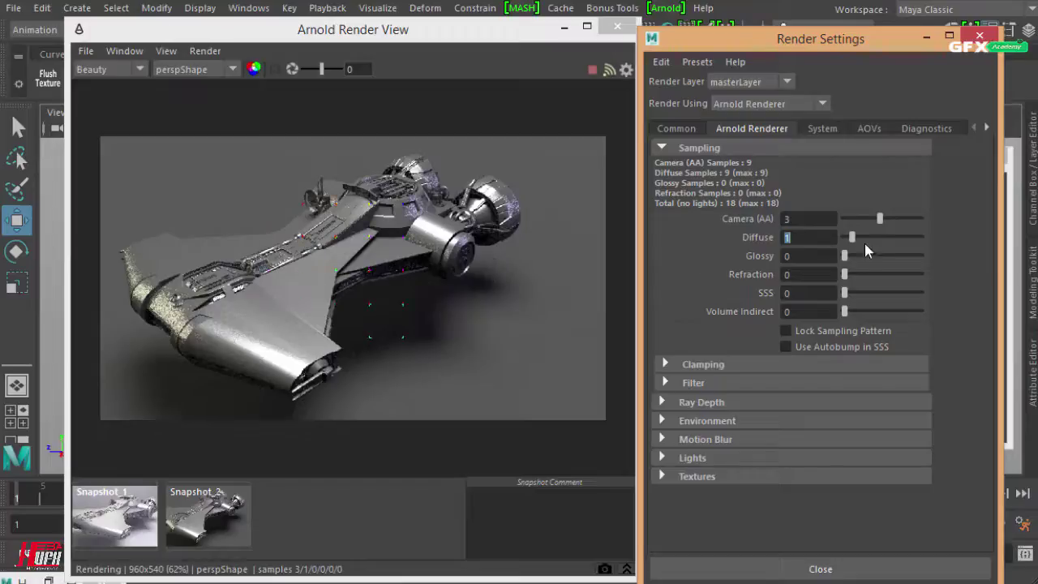
Return the Diffuse samples to 0 and store a snapshot of the current render
drag(851, 237, 779, 235)
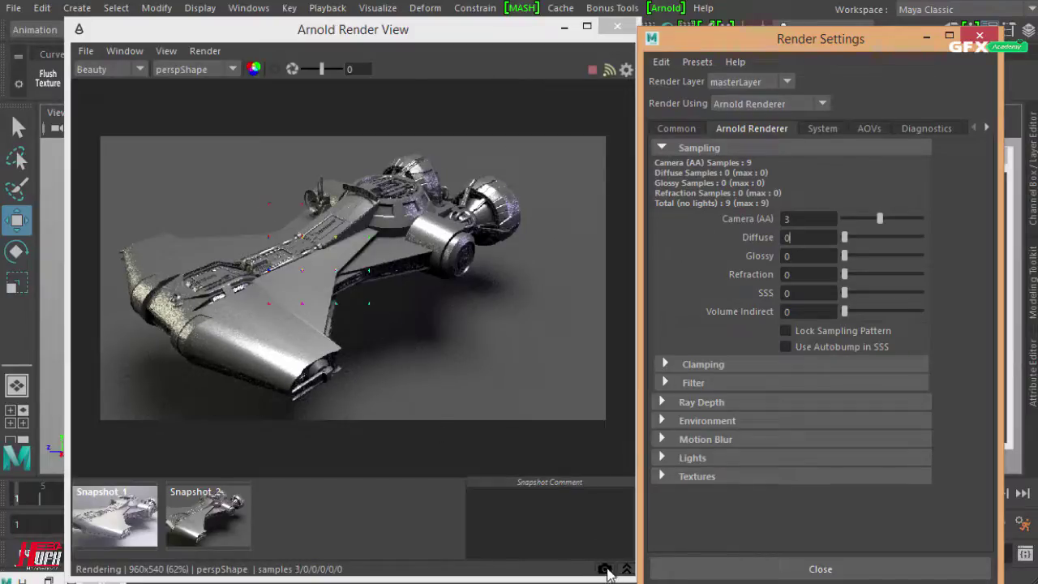
click(604, 569)
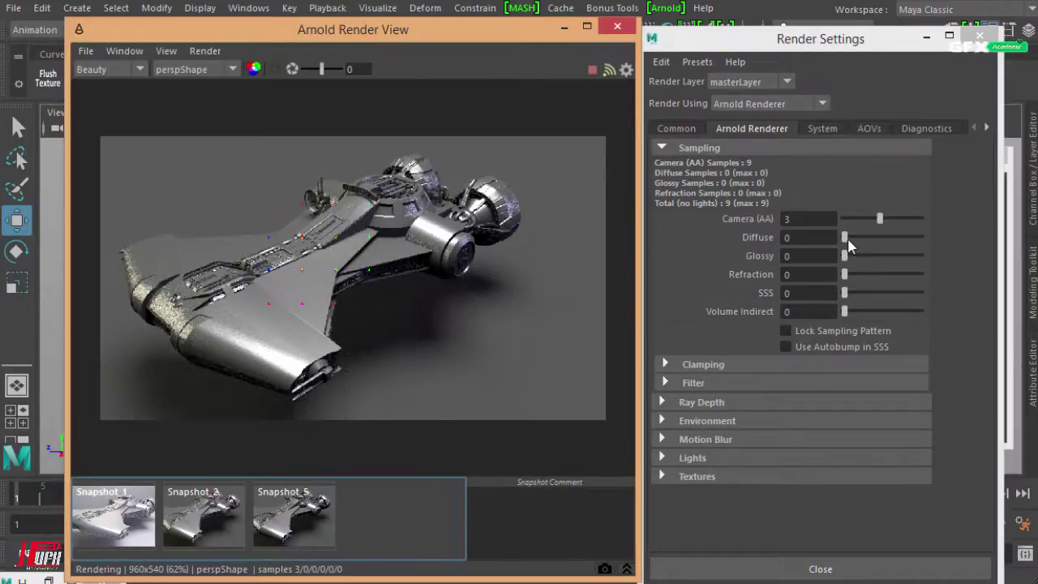
Set the Diffuse samples to 1 to re-render the spaceship with indirect diffuse light
double_click(791, 236)
text(1)
key(Return)
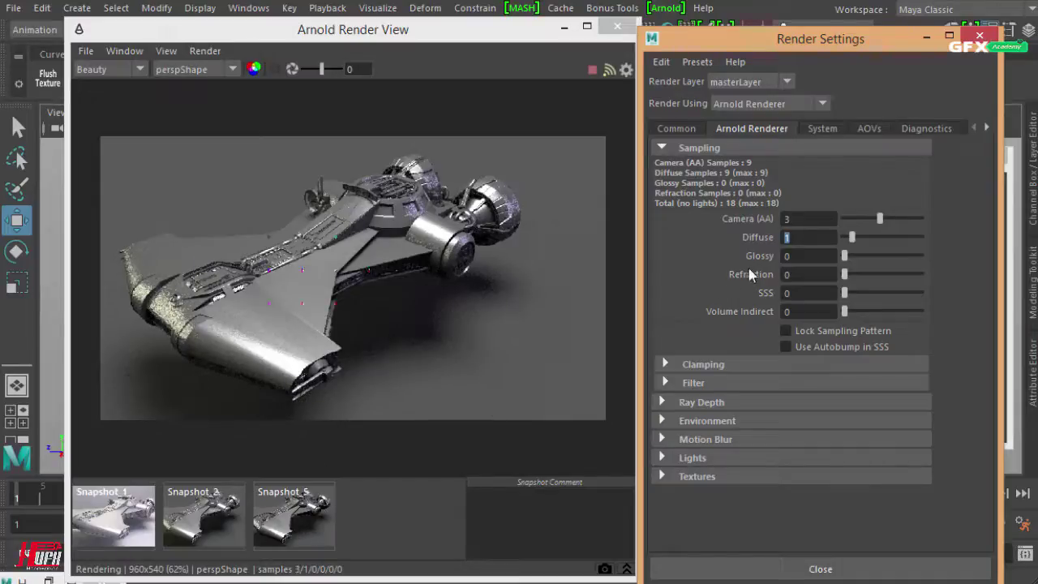
Compare the shadowed areas of the Diffuse 1 render with Snapshot_5, switching back and forth between them
click(290, 518)
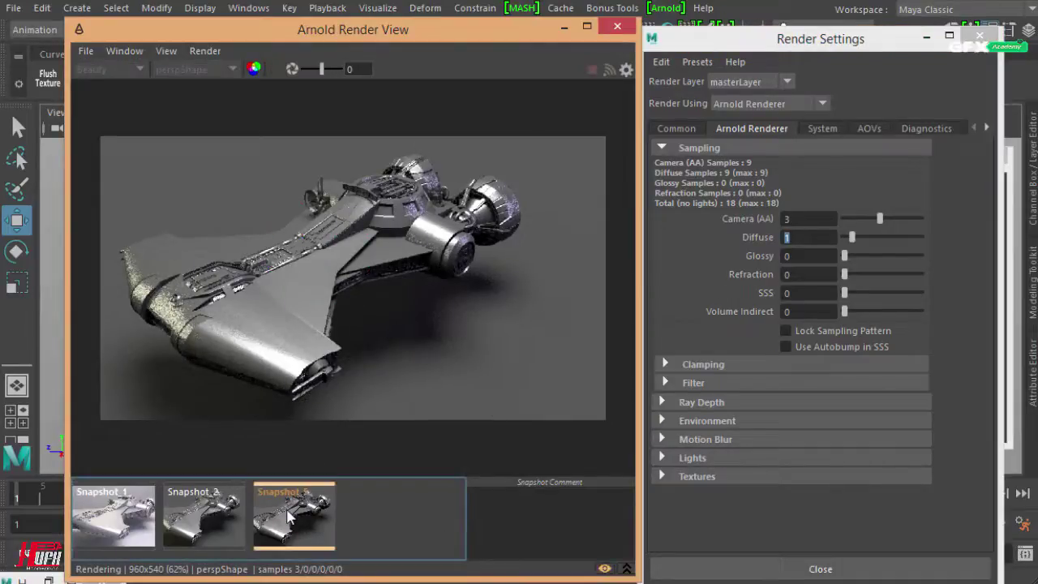
click(289, 517)
click(289, 518)
click(289, 517)
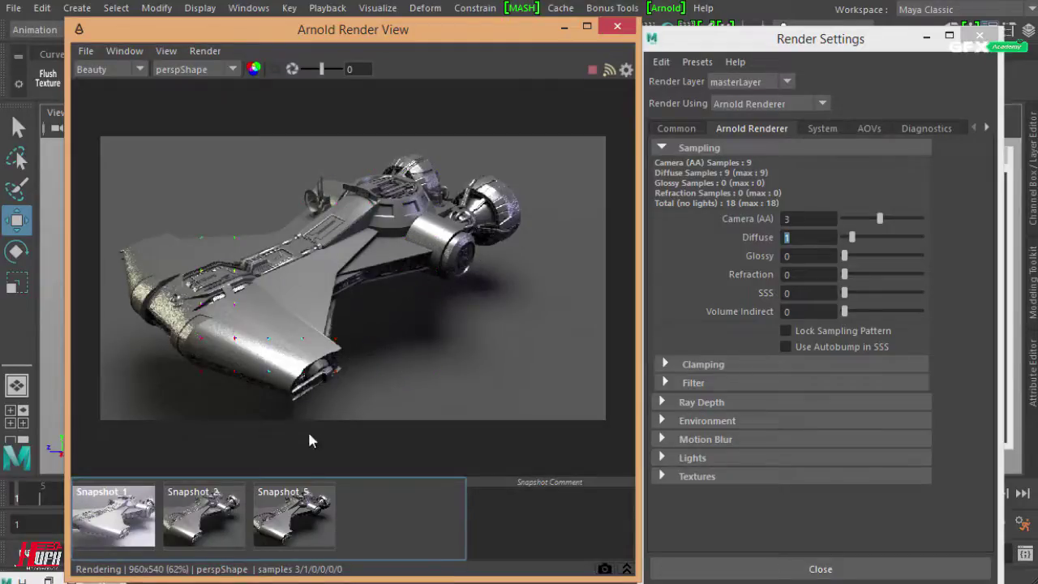
click(300, 507)
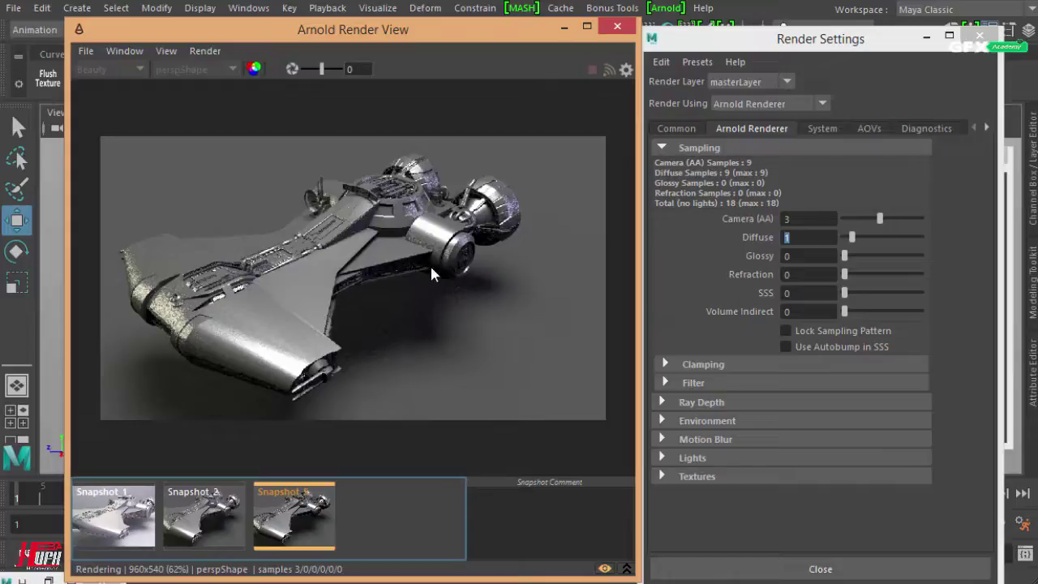
click(257, 507)
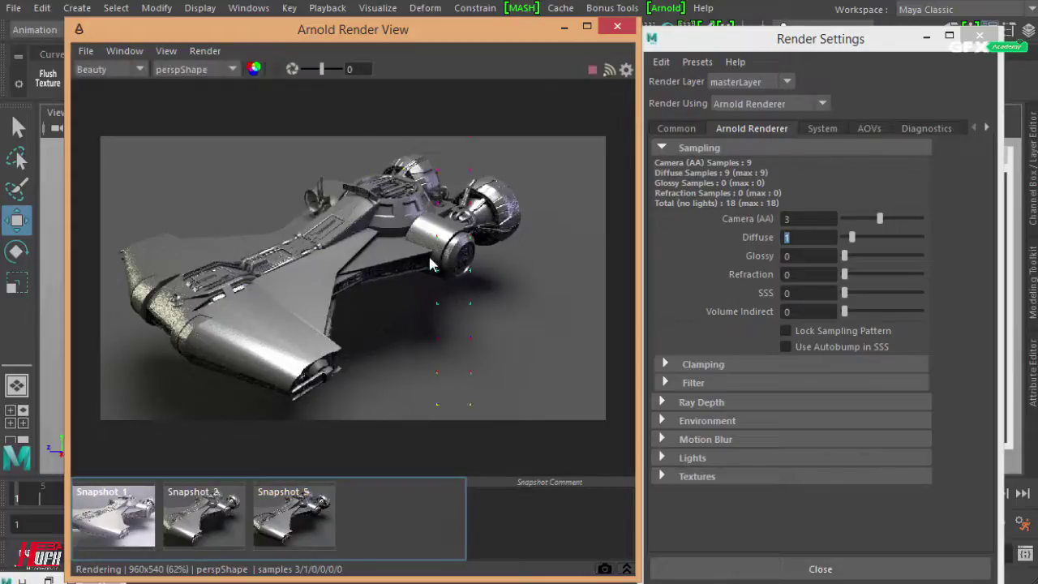
click(292, 511)
click(291, 510)
click(285, 512)
click(285, 513)
click(286, 512)
click(286, 512)
click(293, 534)
click(293, 534)
click(293, 534)
click(293, 534)
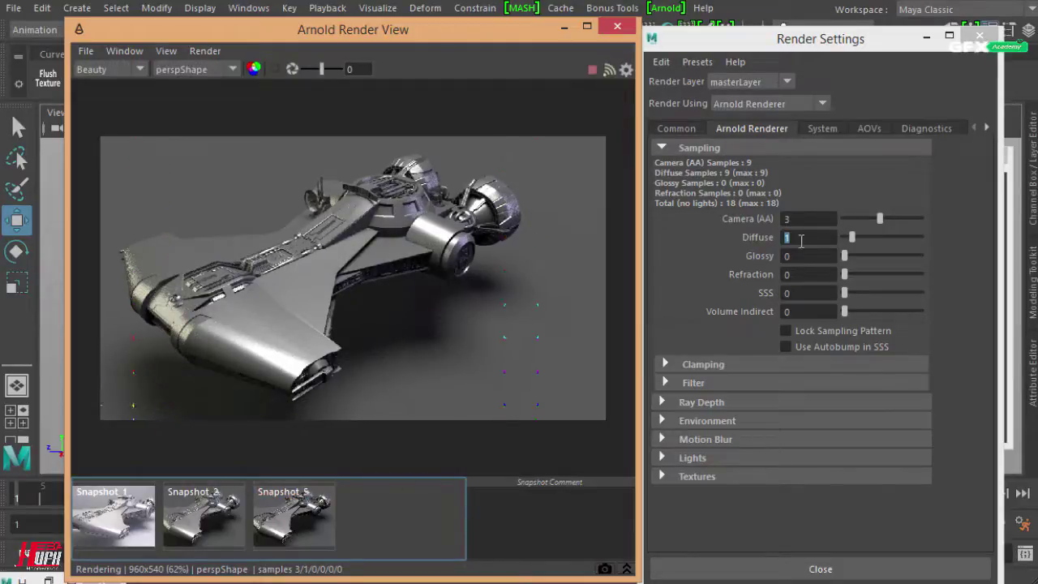
Set the Diffuse samples to 2 to re-render the spaceship
click(729, 238)
text(2)
key(Return)
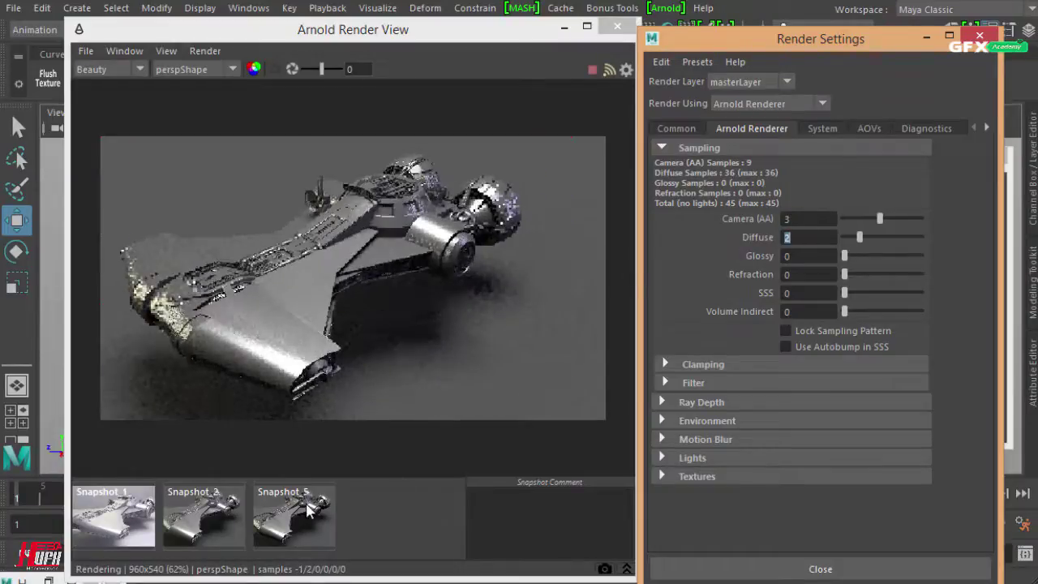
Compare the noise and shading of the Diffuse 2 render with Snapshot_5
alt+drag(339, 354, 437, 250)
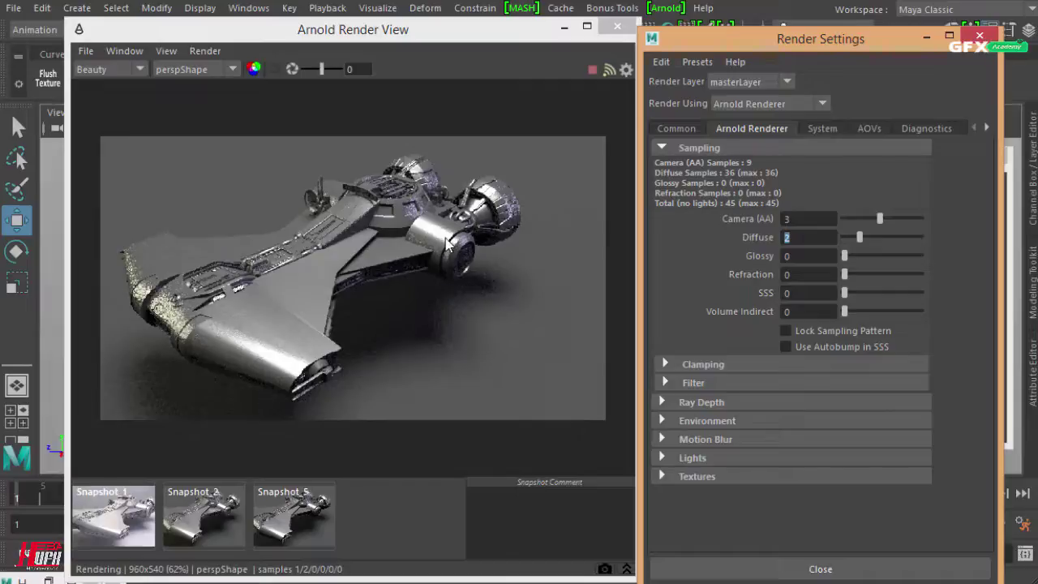
click(307, 516)
click(307, 515)
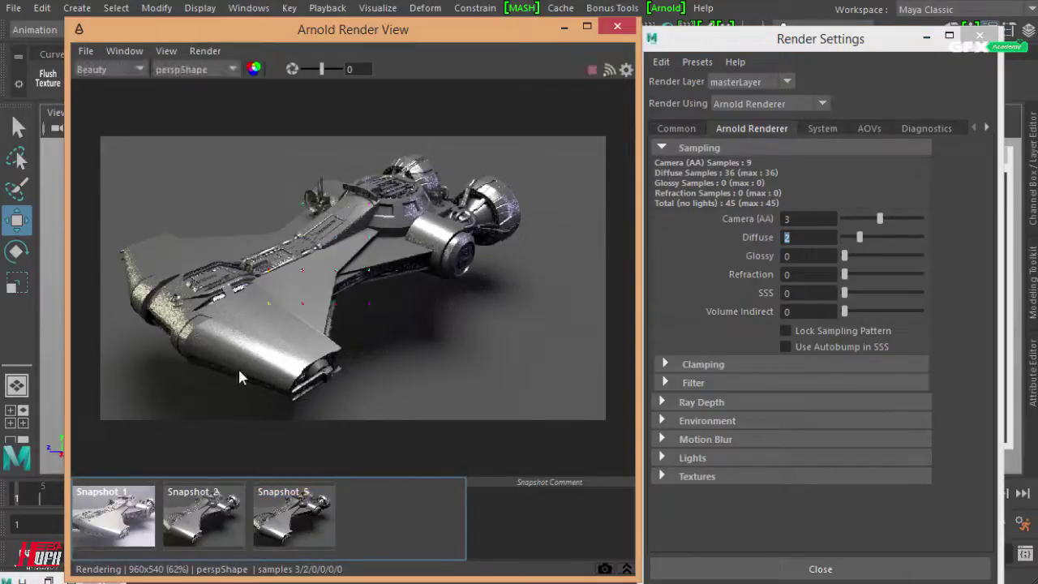
click(298, 510)
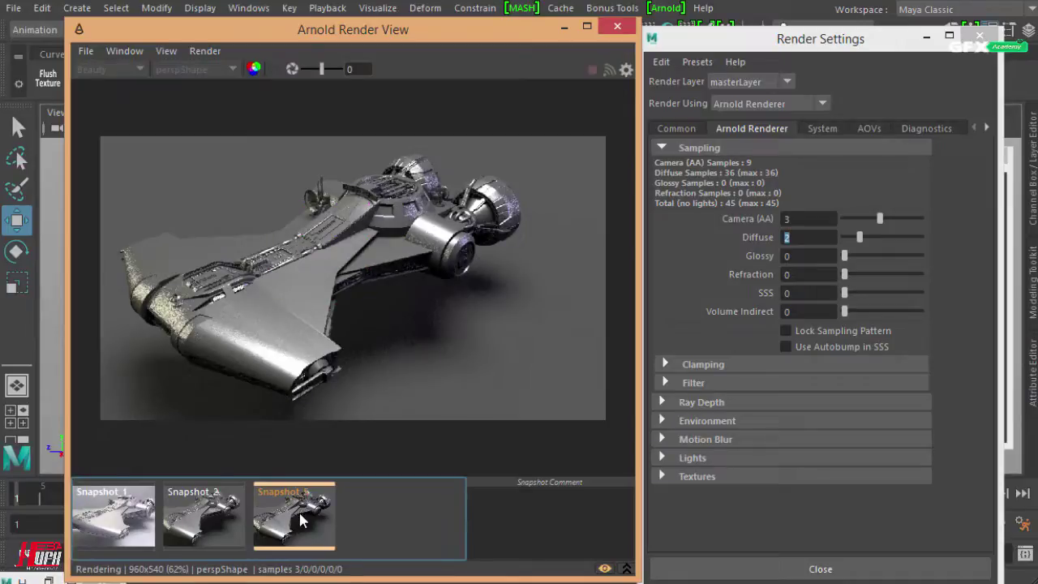
click(299, 510)
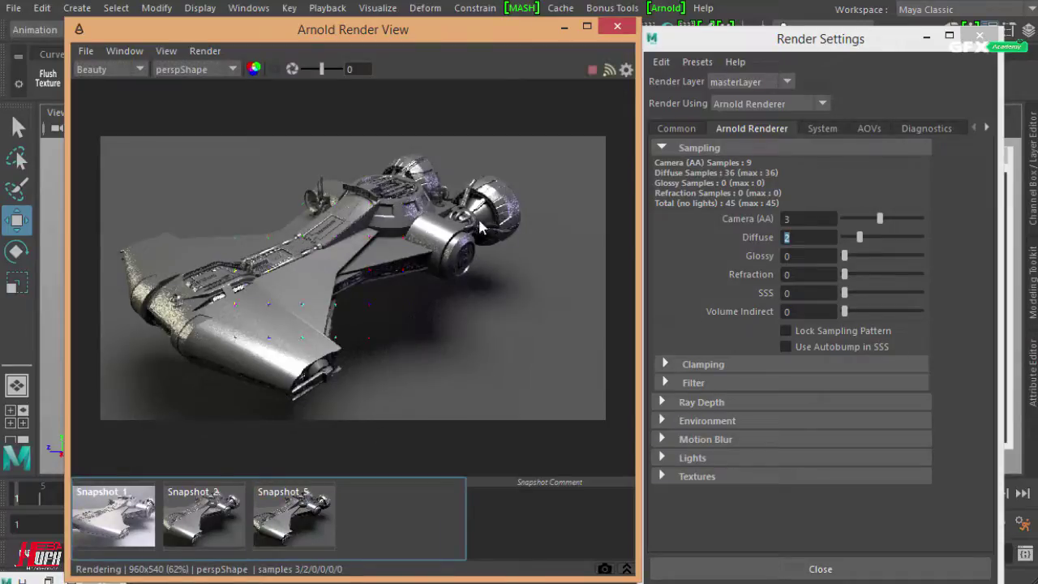
click(296, 501)
click(294, 496)
click(290, 498)
click(290, 498)
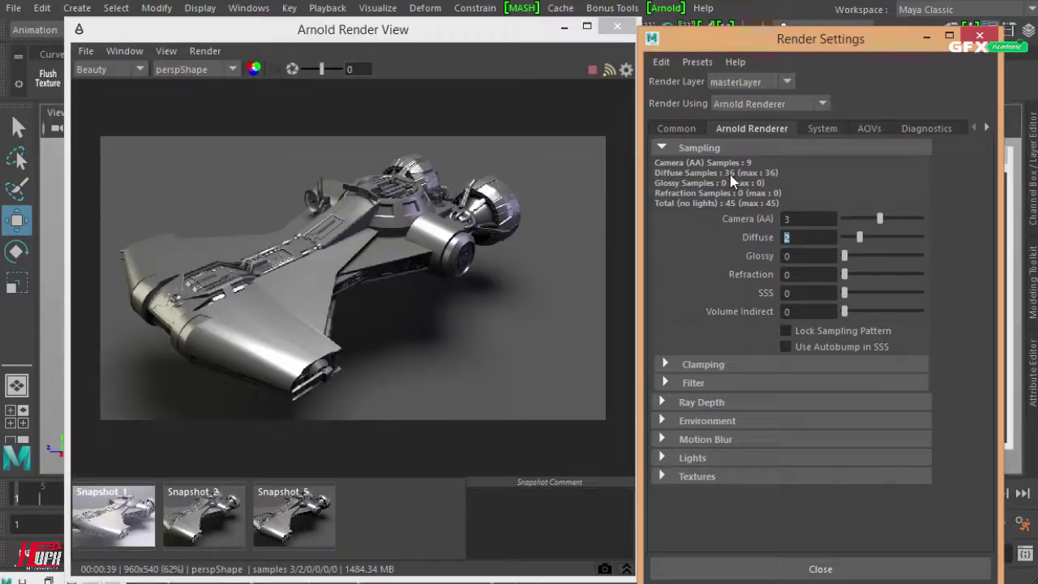
click(800, 235)
click(797, 238)
double_click(798, 217)
key(Tab)
double_click(792, 218)
Reposition the render view window and store a snapshot of the finished Diffuse 2 render
drag(476, 37, 535, 6)
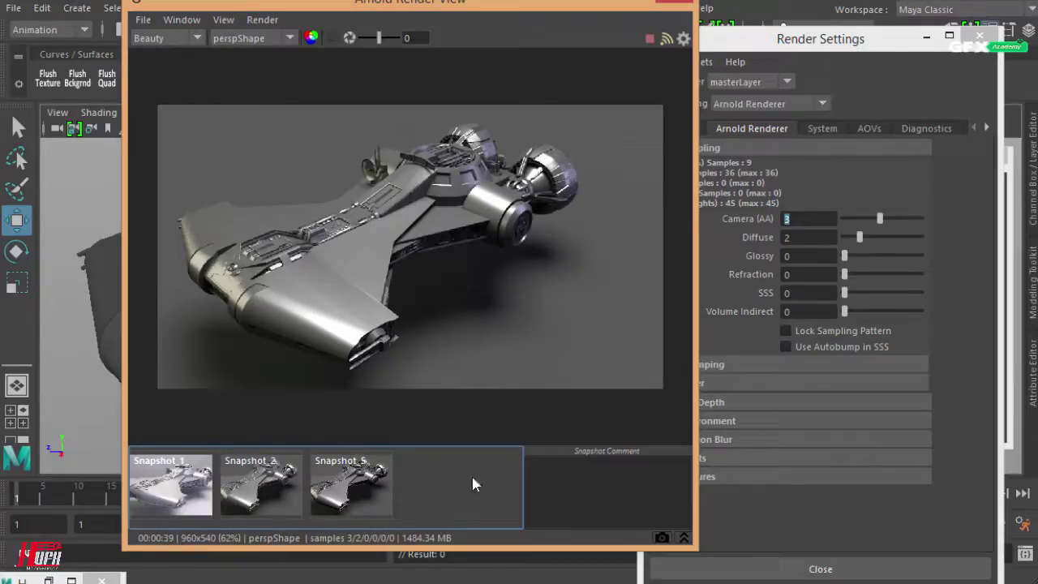
drag(591, 9, 543, 40)
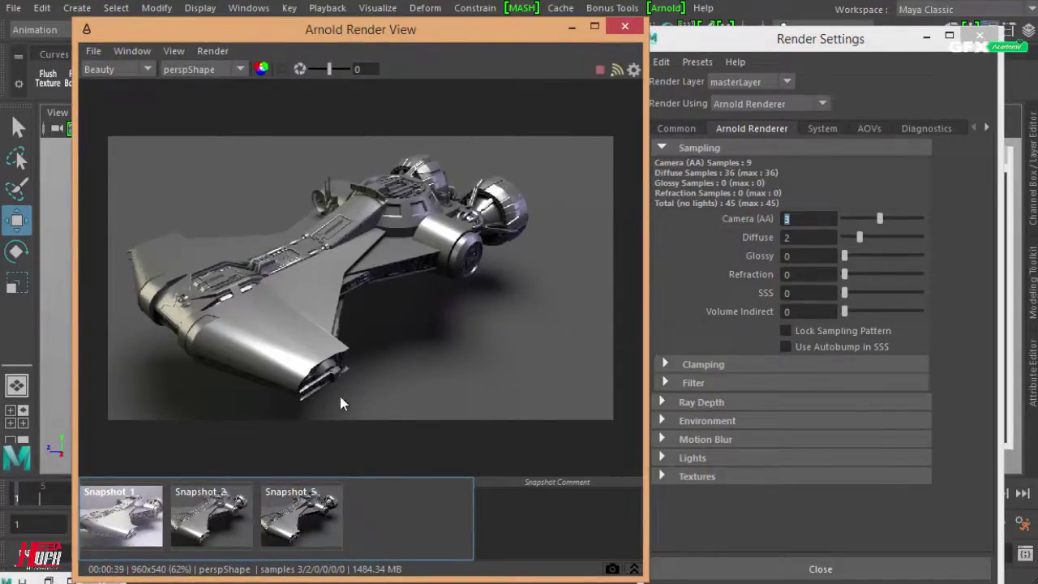
click(612, 569)
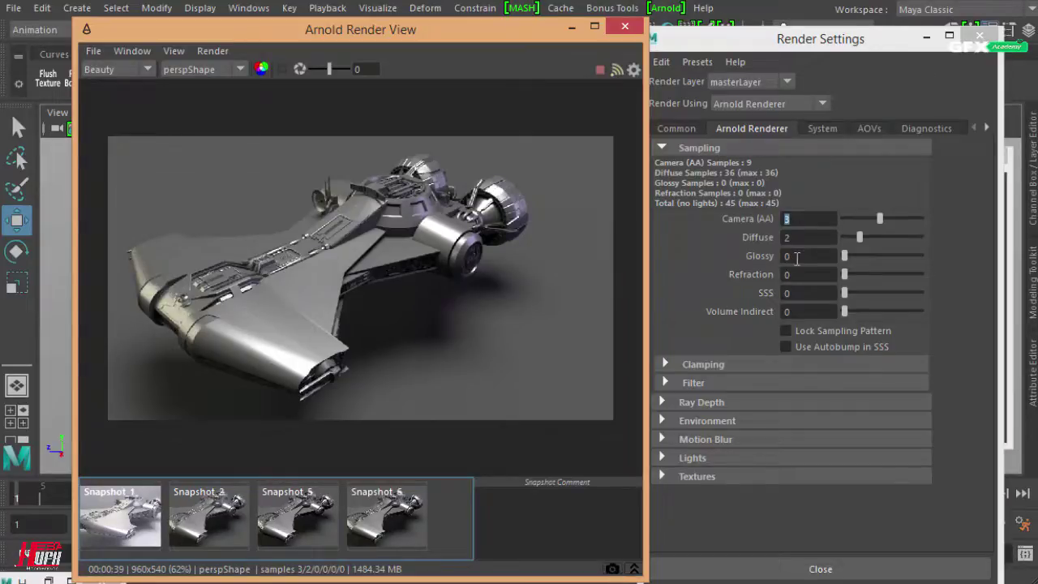
Set the Glossy samples to 2 to re-render the spaceship with glossy reflections
click(794, 255)
text(2)
key(Return)
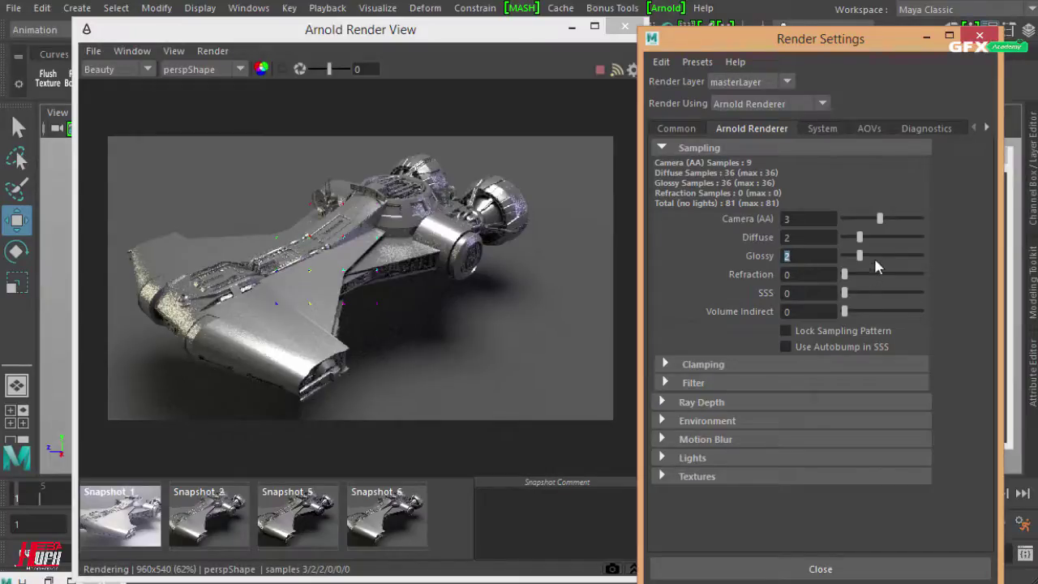
click(785, 258)
click(807, 235)
Compare the reflections on the hull and engines in the Glossy 2 render with those in Snapshot_6
click(379, 523)
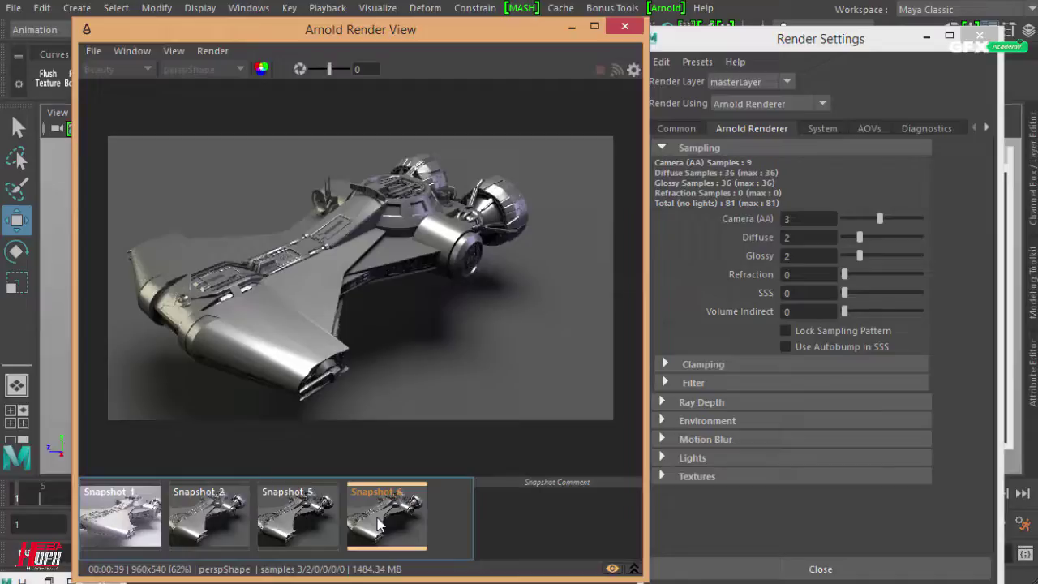
click(379, 523)
click(381, 523)
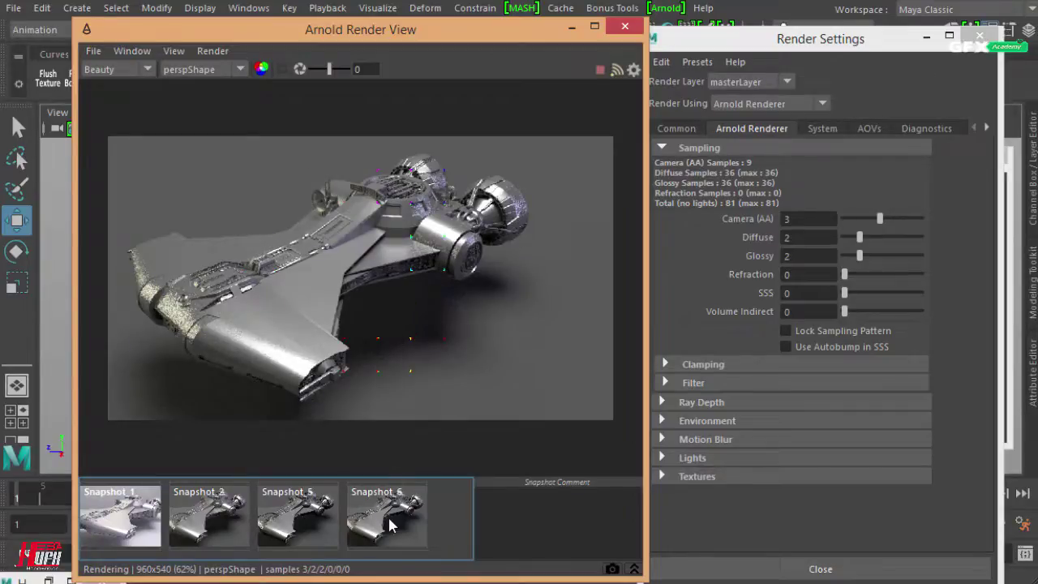
key(Left)
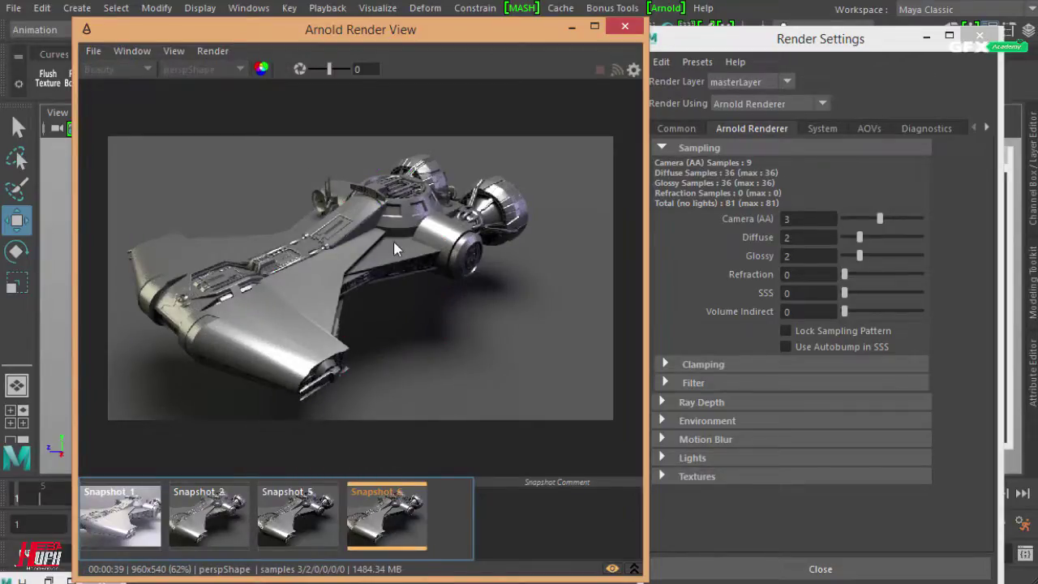
click(401, 512)
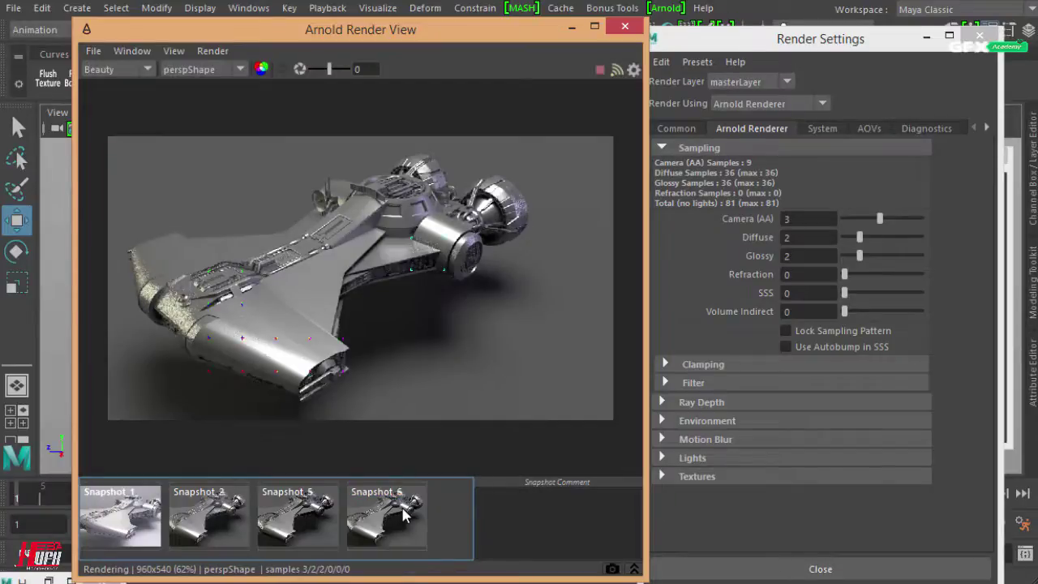
click(399, 529)
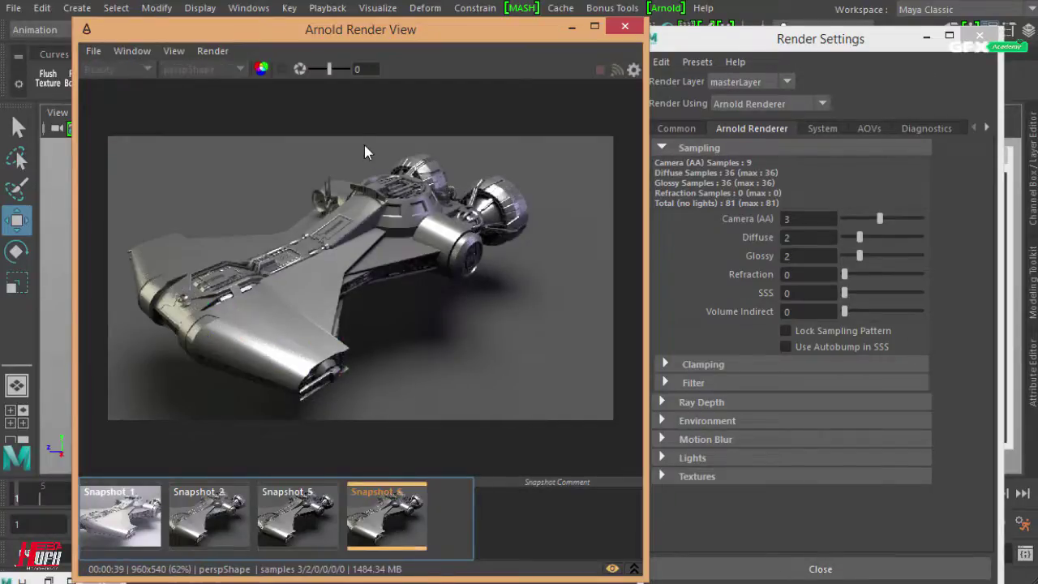
click(389, 519)
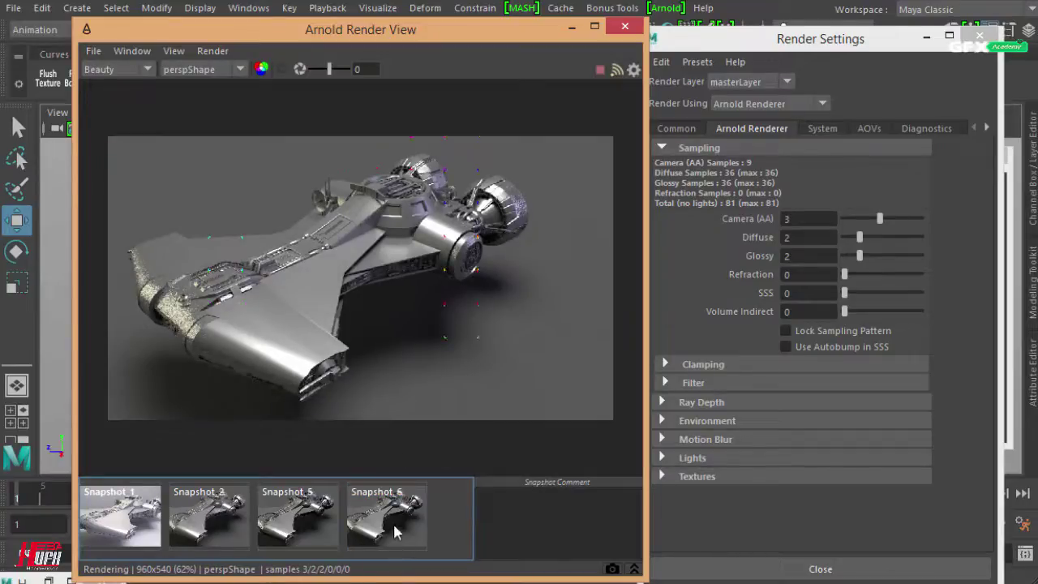
click(396, 532)
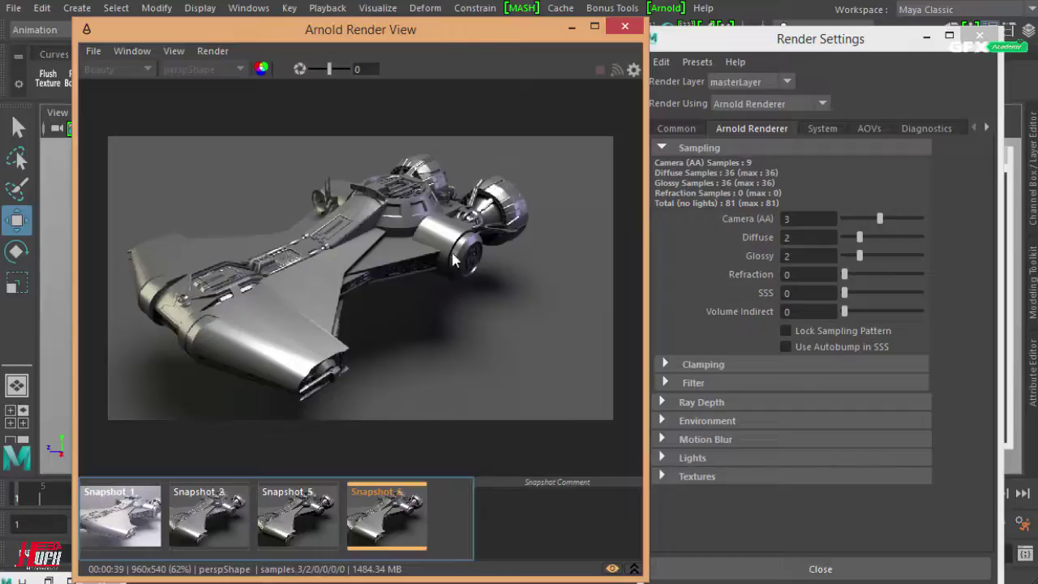
click(381, 531)
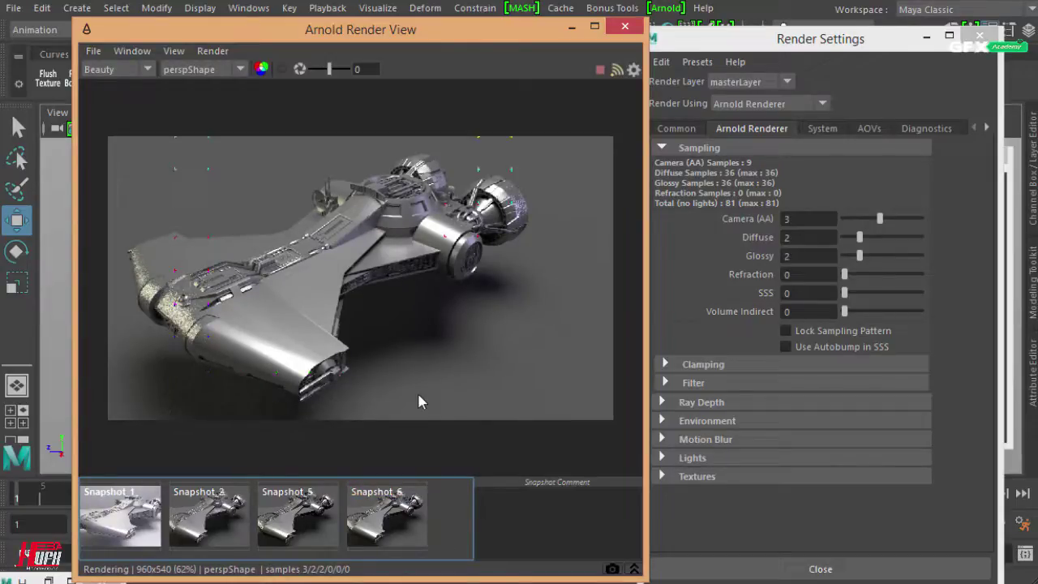
Expand the Ray Depth settings and review their values alongside the sampling values
click(810, 254)
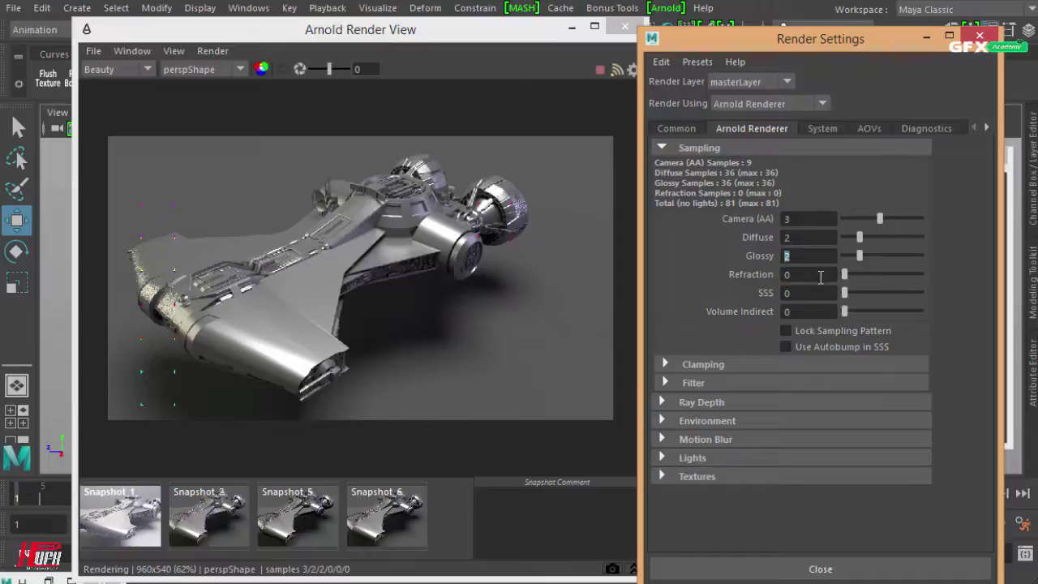
click(787, 275)
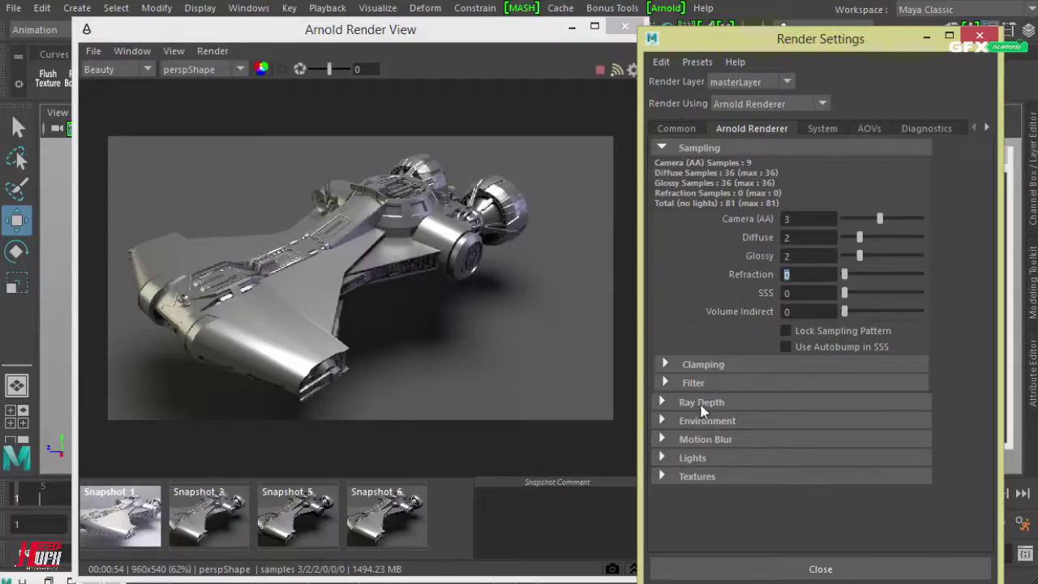
click(662, 402)
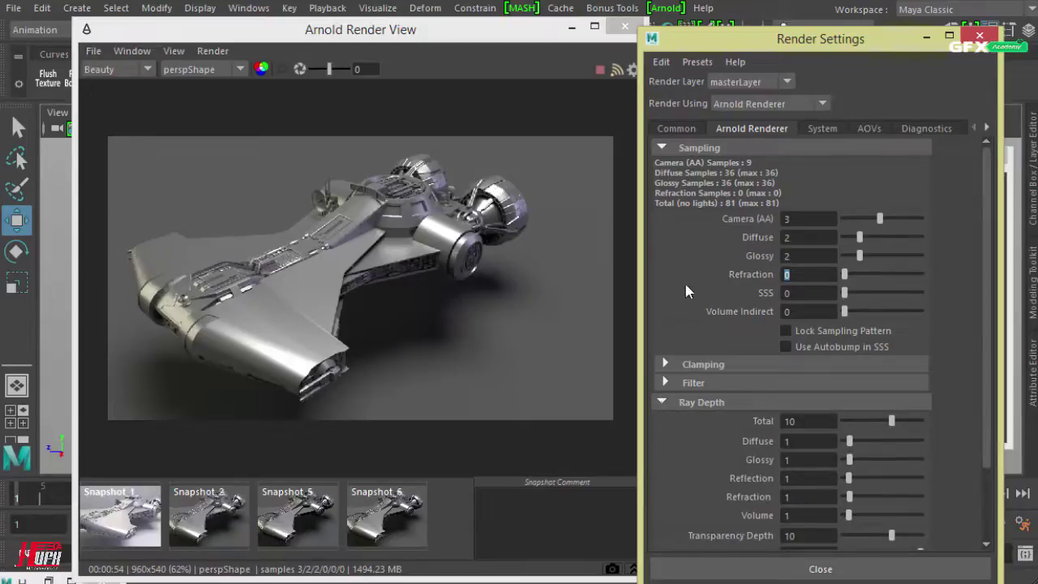
scroll(685, 291, down, 3)
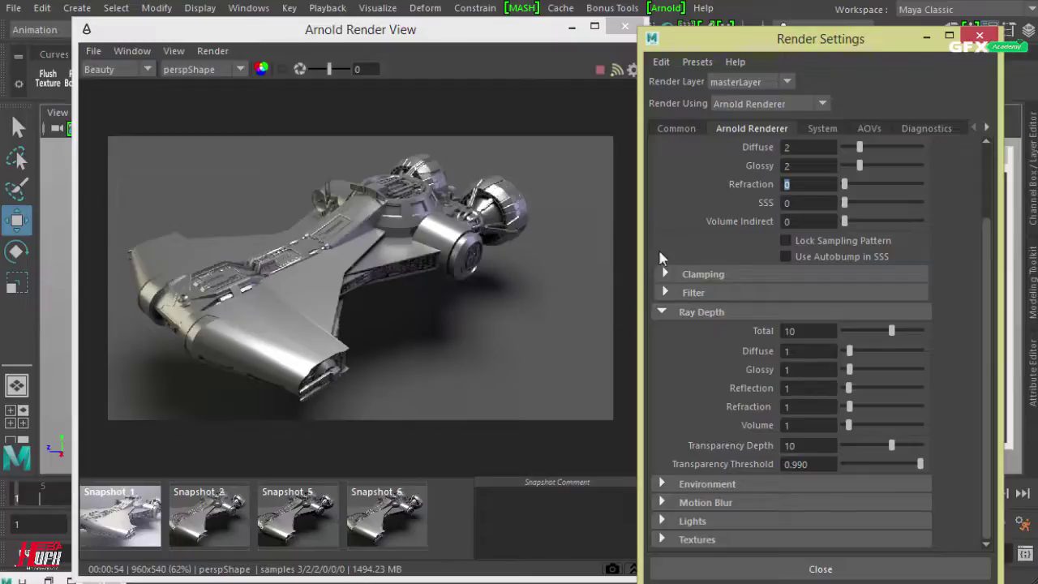
scroll(689, 187, up, 3)
Set the Refraction samples to 2 to re-render the spaceship
double_click(801, 219)
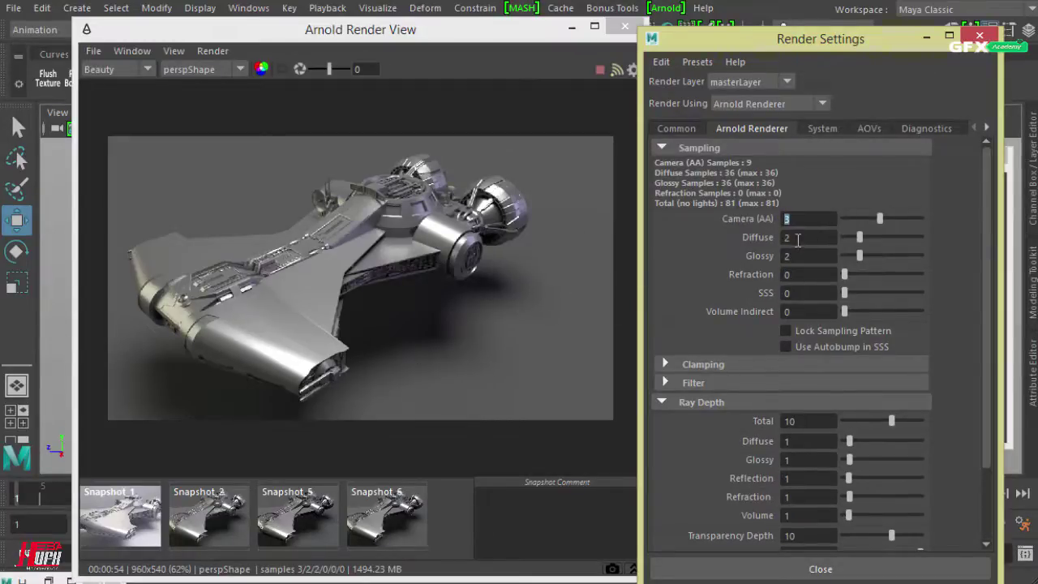
double_click(801, 275)
text(2)
key(Return)
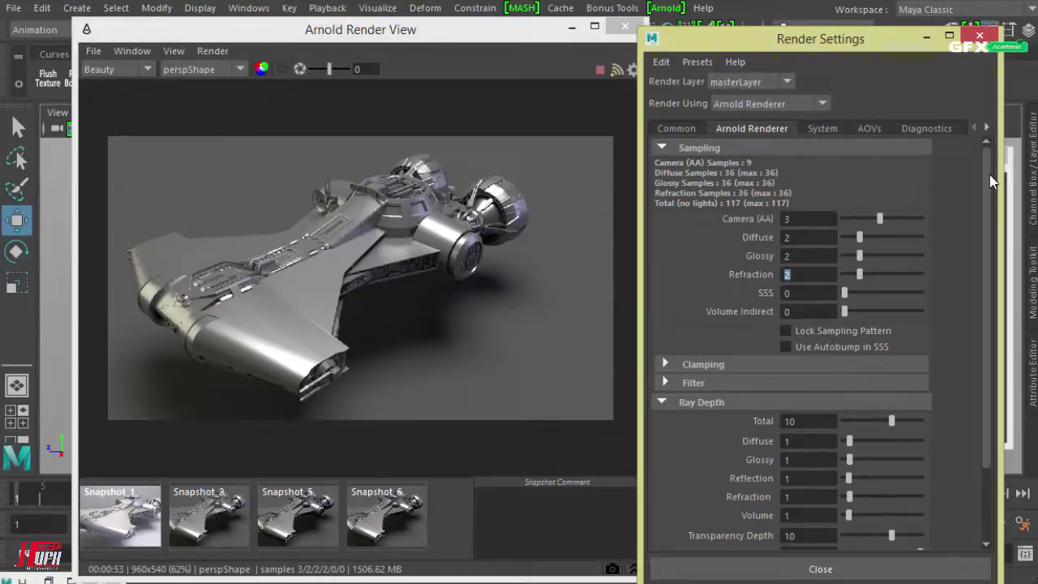
Review the Ray Depth values, then store a snapshot of the Refraction 2 render and show it in the snapshot list
drag(987, 174, 989, 296)
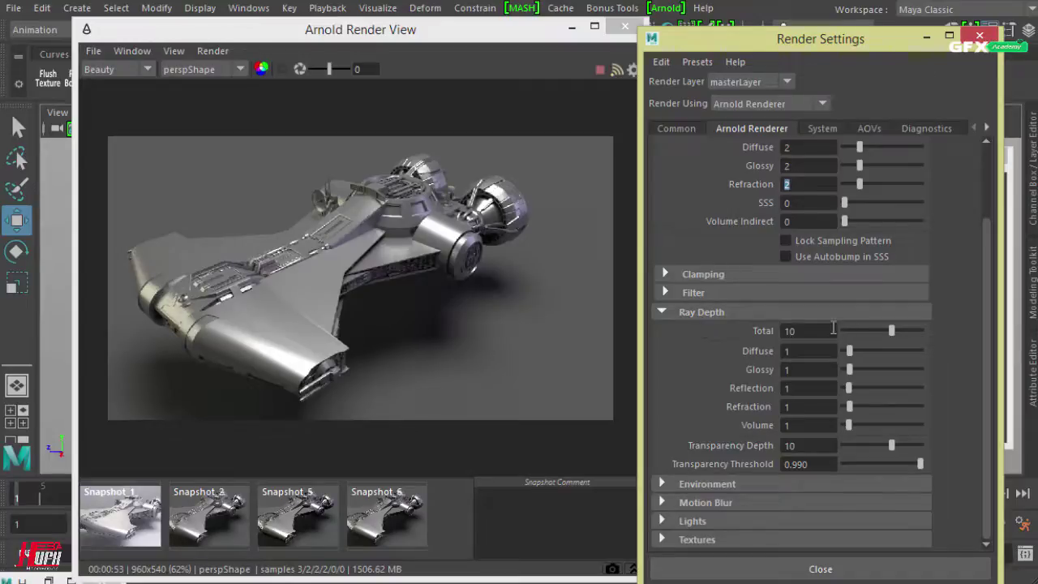
scroll(729, 244, up, 1)
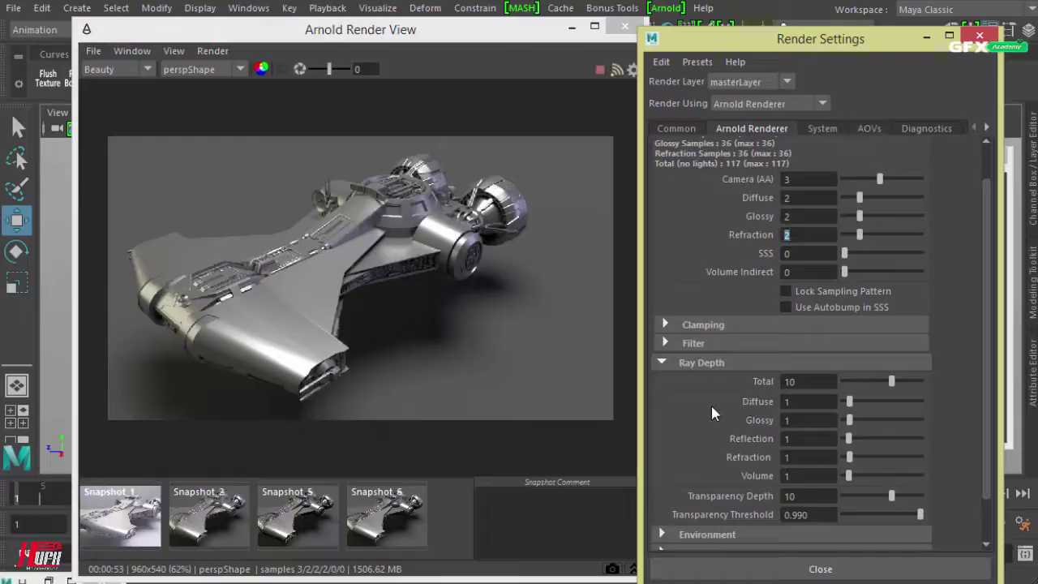
scroll(712, 407, down, 1)
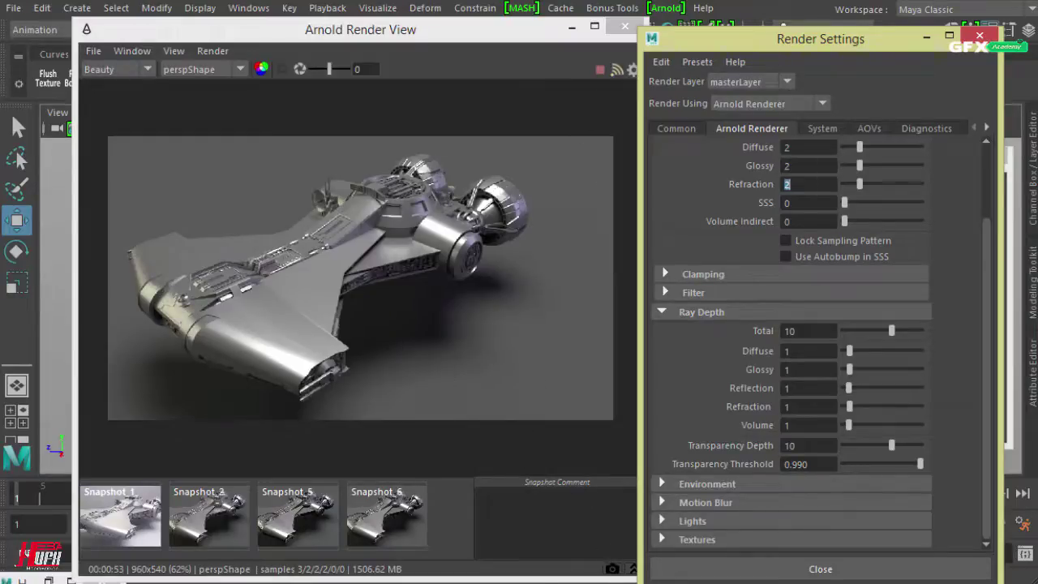
click(613, 568)
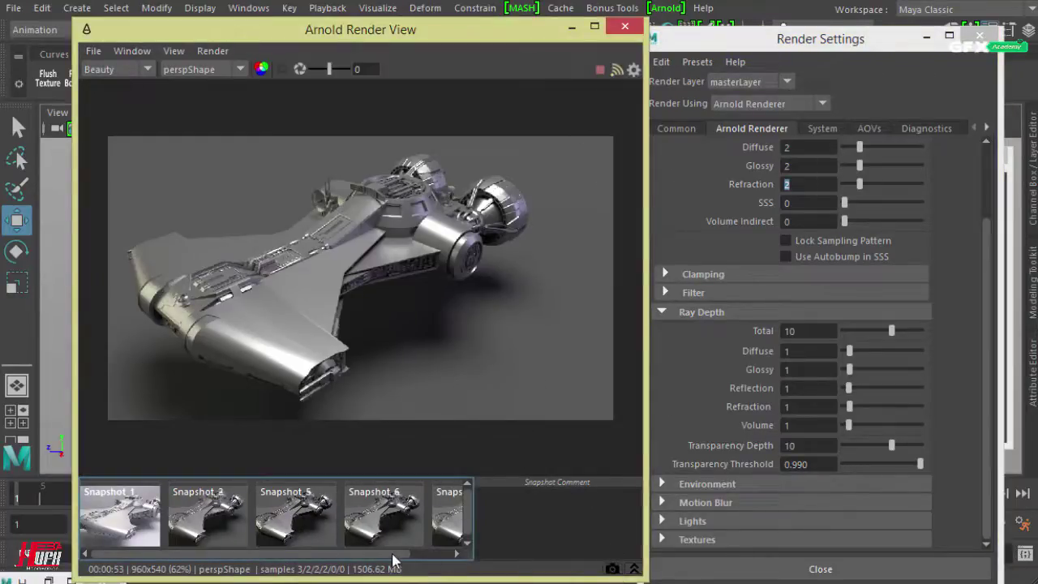
drag(397, 553, 438, 555)
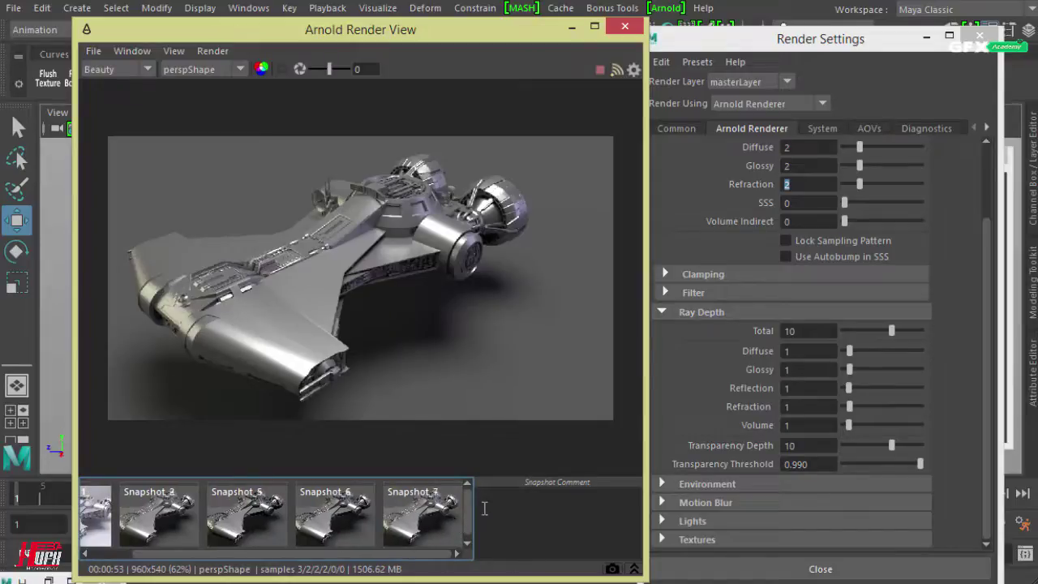
Set the Diffuse, Glossy, Reflection, Refraction and Volume ray depths to 0 and review the resulting sample counts
drag(850, 351, 782, 389)
drag(849, 406, 843, 425)
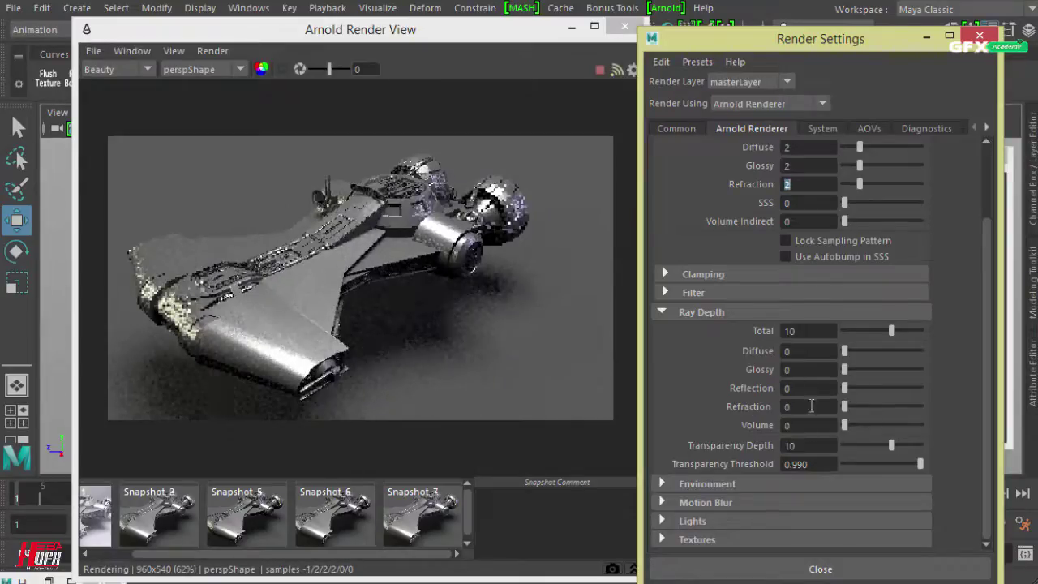
click(815, 330)
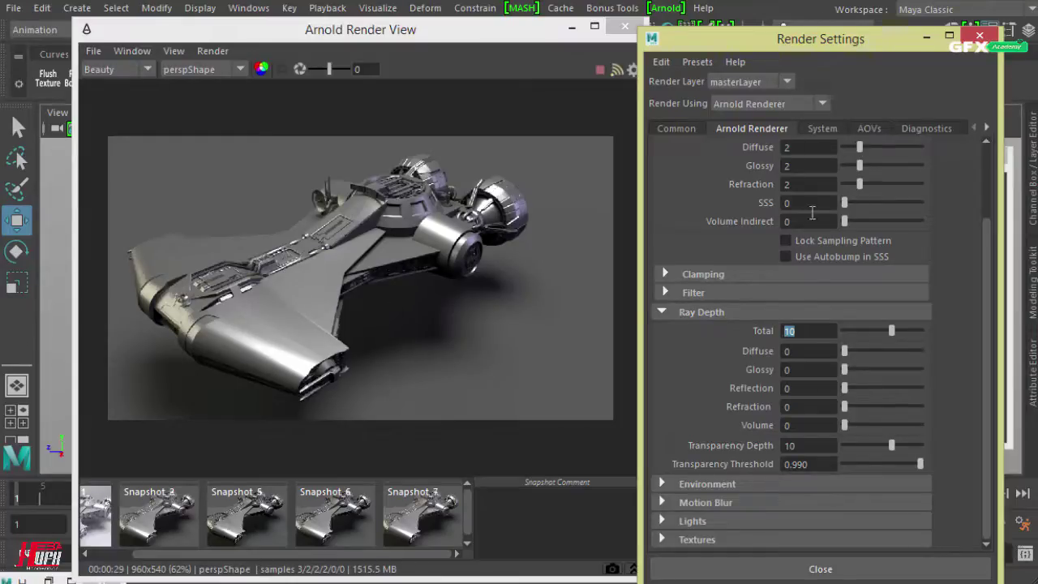
scroll(803, 201, up, 1)
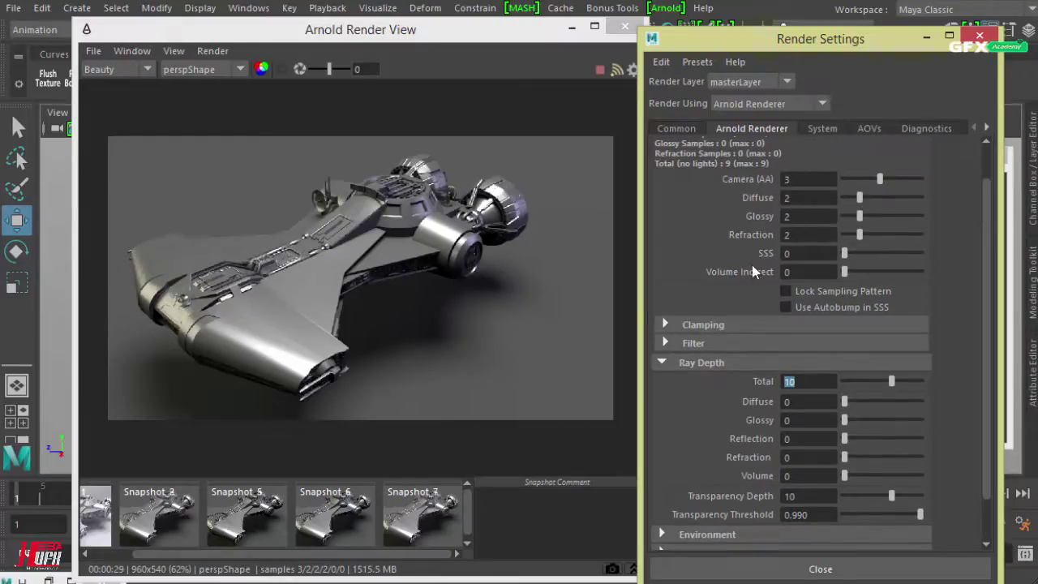
scroll(752, 264, up, 1)
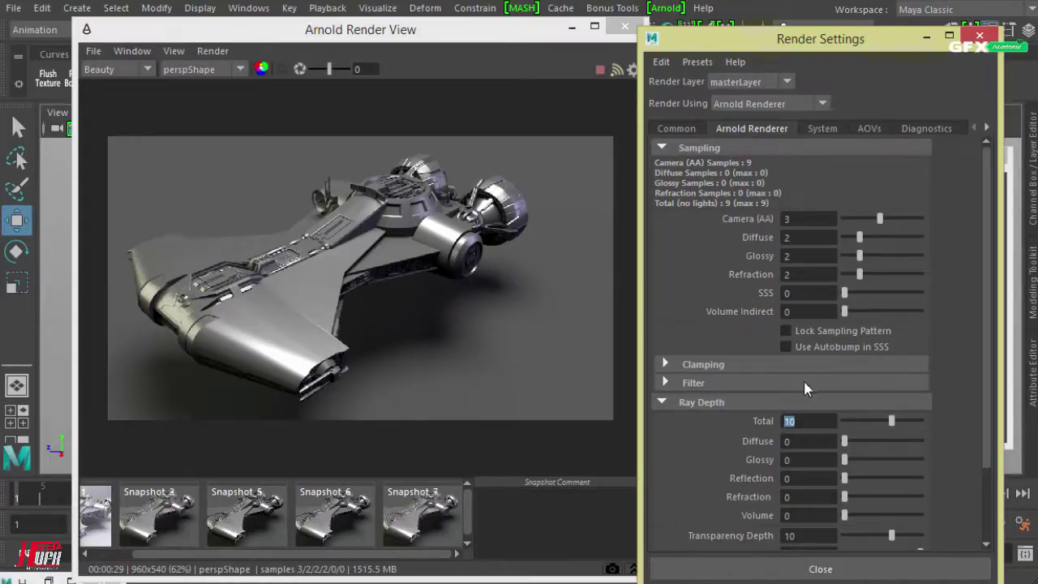
Try a Diffuse ray depth of 1, then return it to 0 to compare the diffuse sample counts
click(808, 444)
text(1)
key(Return)
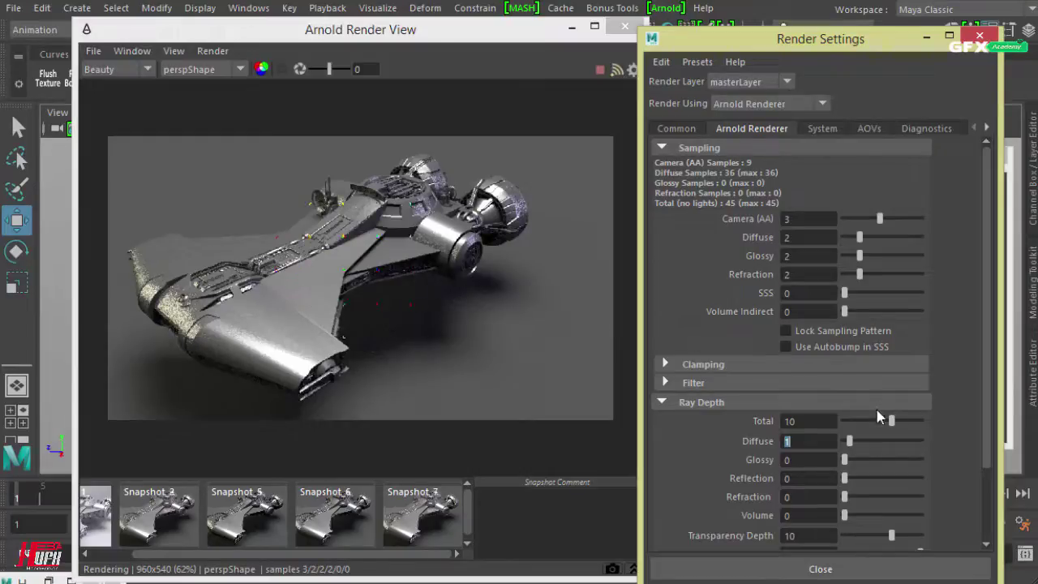
drag(852, 441, 822, 449)
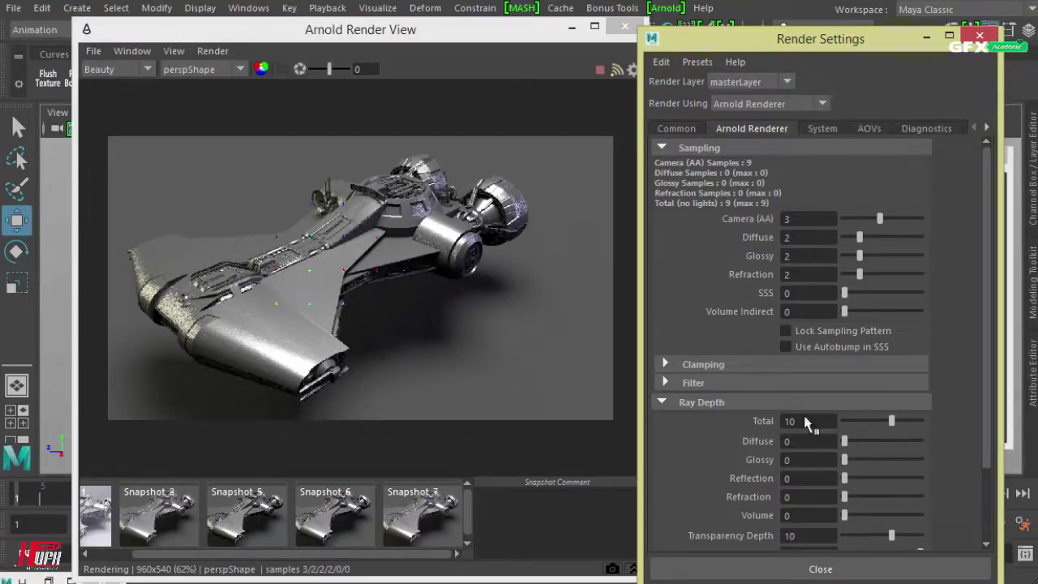
Set the Diffuse ray depth to 1 to re-render the spaceship
key(Return)
text(1)
key(Return)
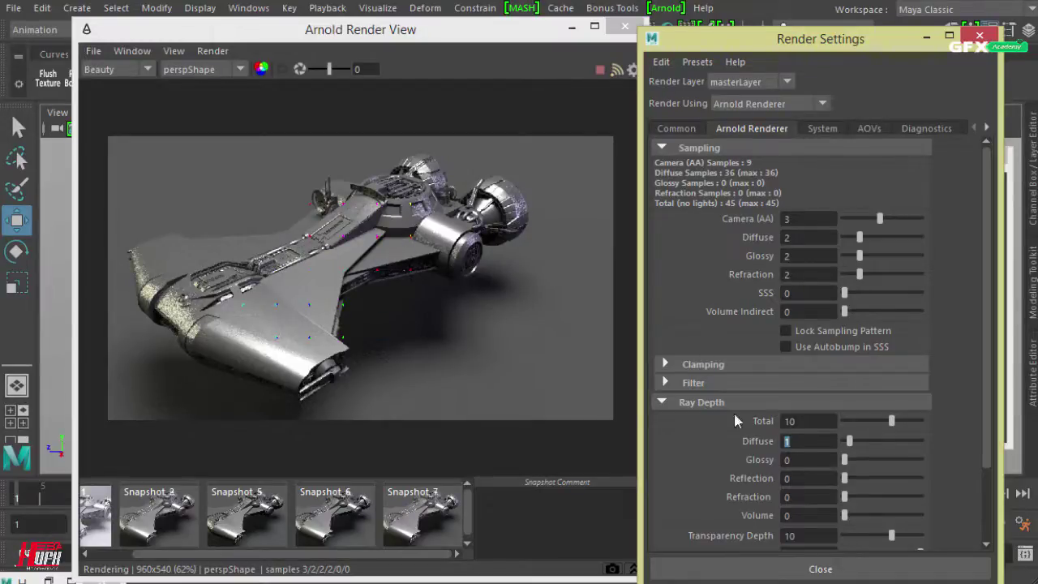
Set the Glossy ray depth to 1 after checking it against the Glossy samples
click(809, 459)
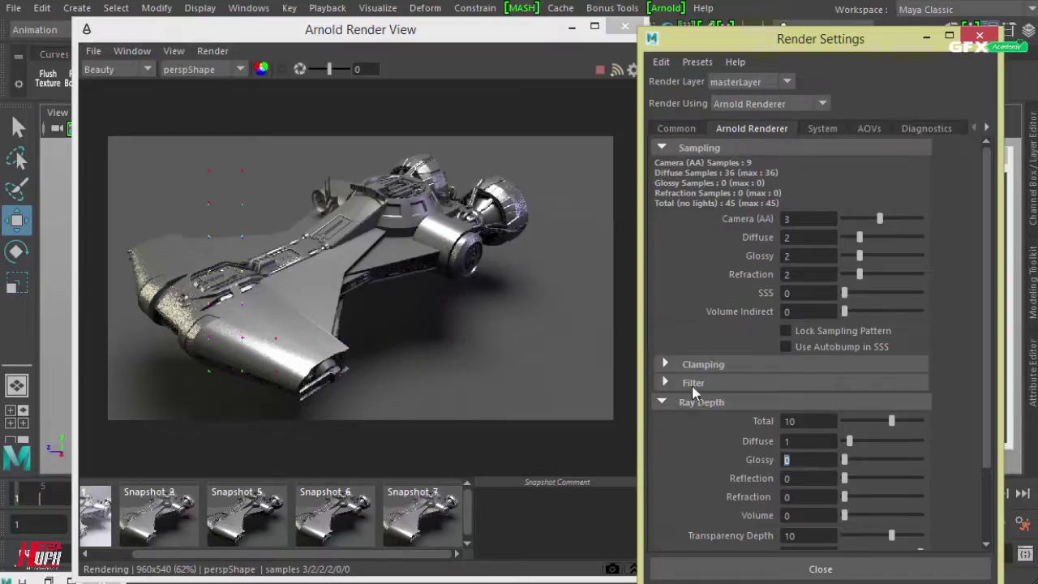
double_click(791, 256)
double_click(803, 460)
text(1)
key(Return)
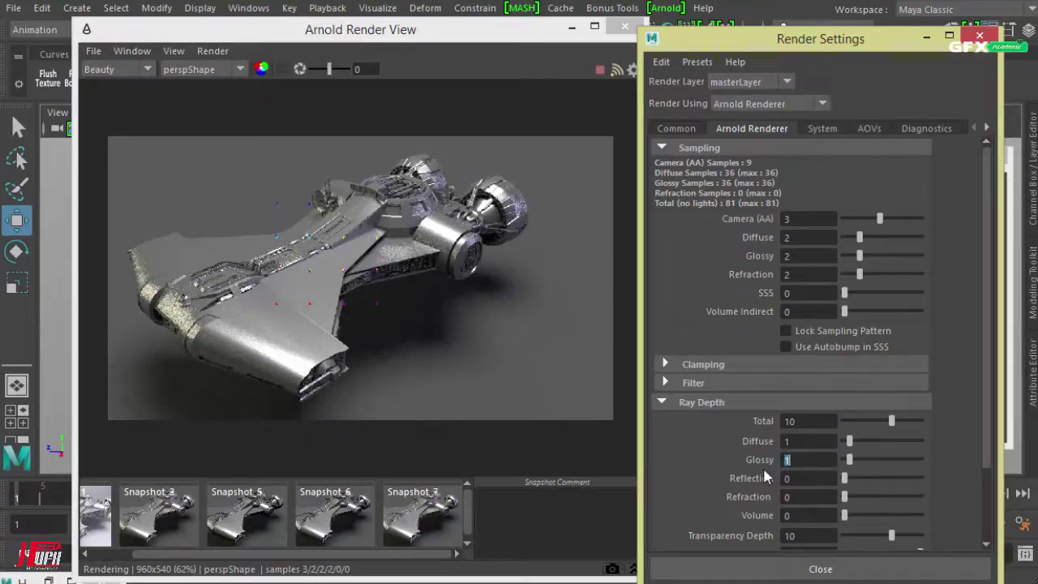
Set the Reflection and Refraction ray depths to 1
key(Tab)
text(1)
key(Return)
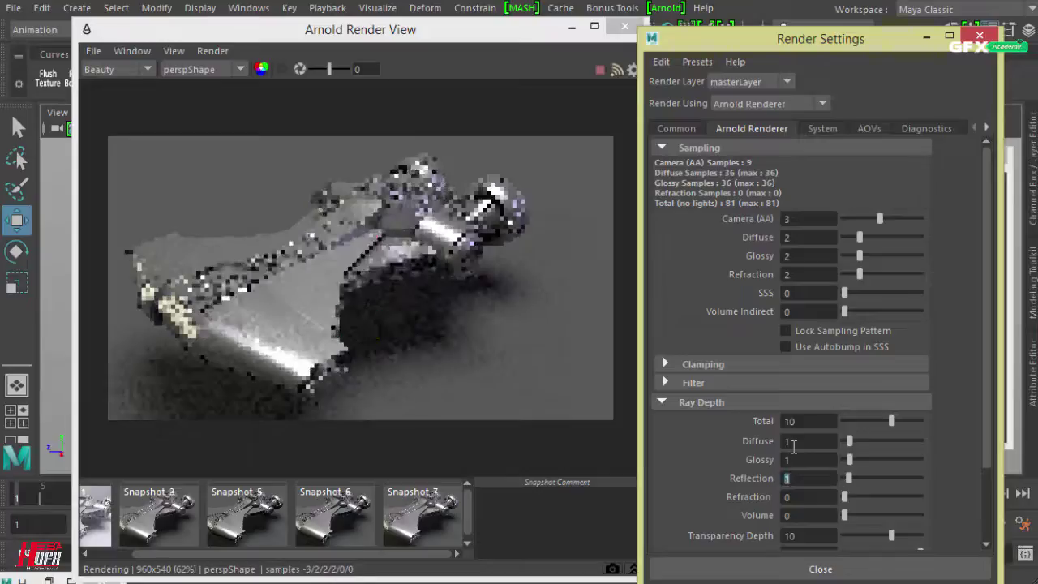
key(Tab)
text(1)
key(Return)
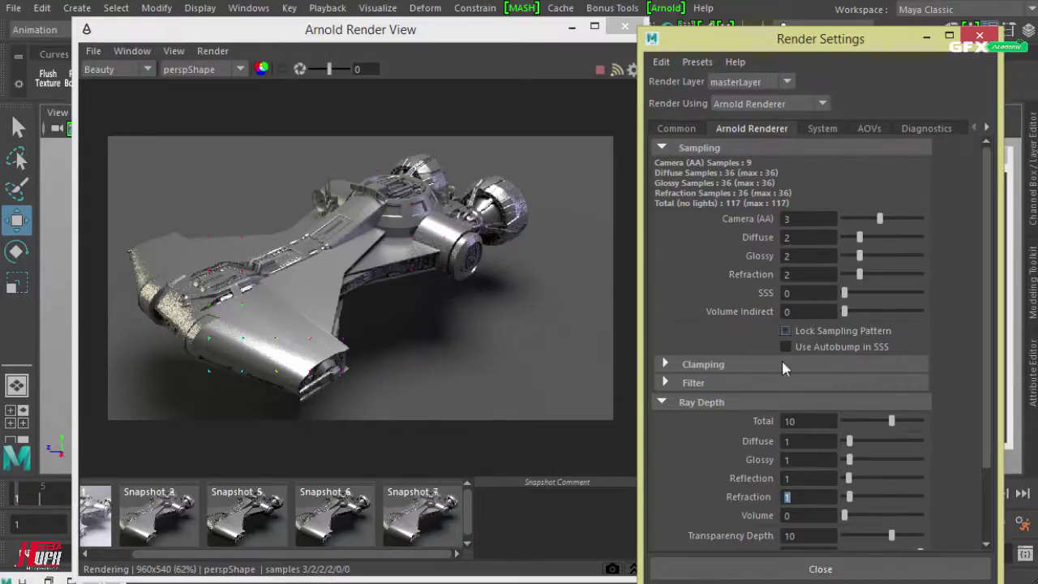
Review the Diffuse, Glossy and Refraction sample values against their corresponding Ray Depth values
double_click(780, 496)
click(794, 239)
key(Tab)
key(Tab)
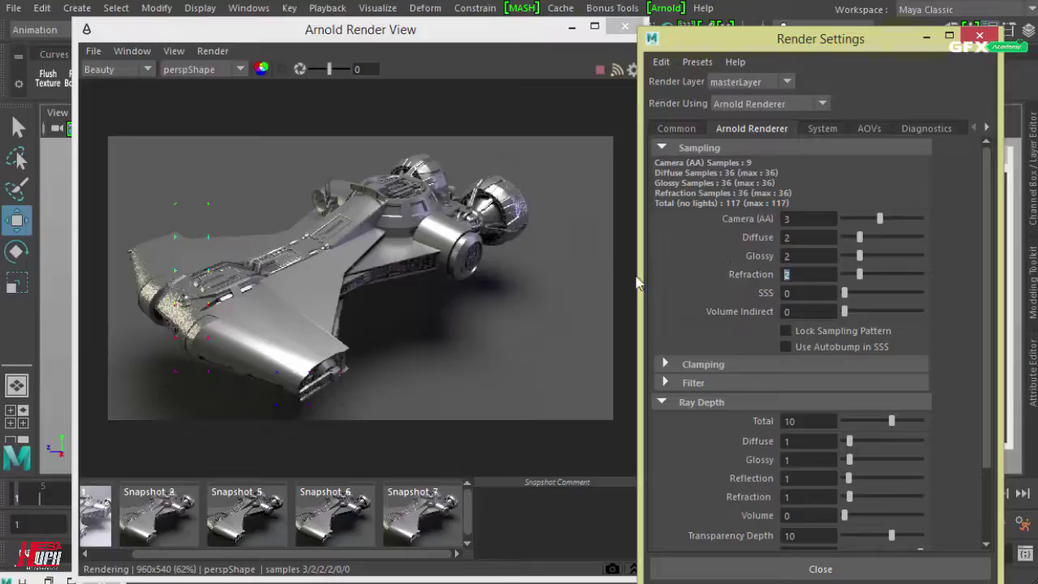
click(803, 443)
click(780, 480)
key(Tab)
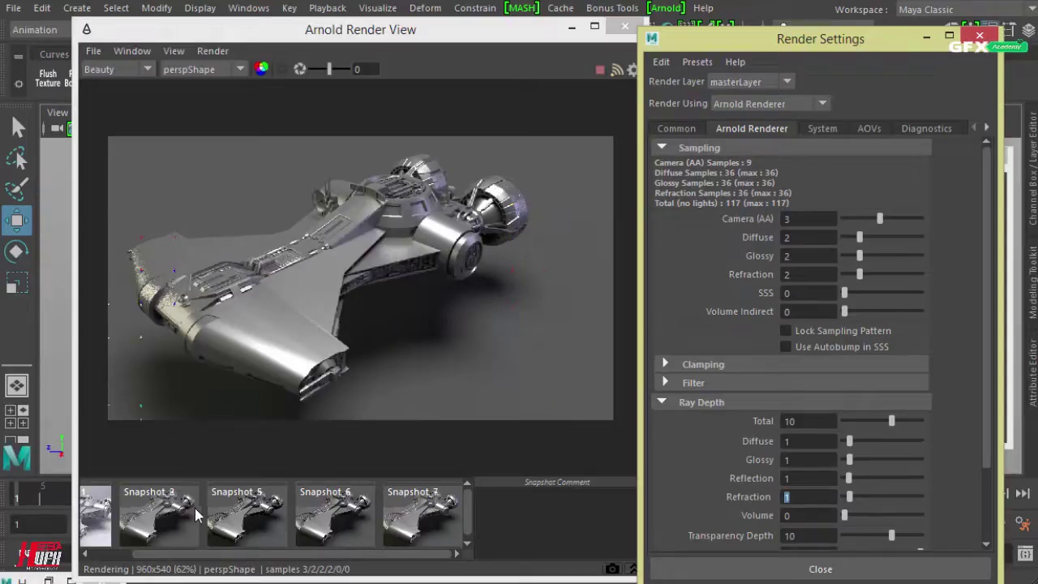
View Snapshot_5, Snapshot_6 and Snapshot_7 in turn and compare them with the current render
click(251, 517)
click(337, 519)
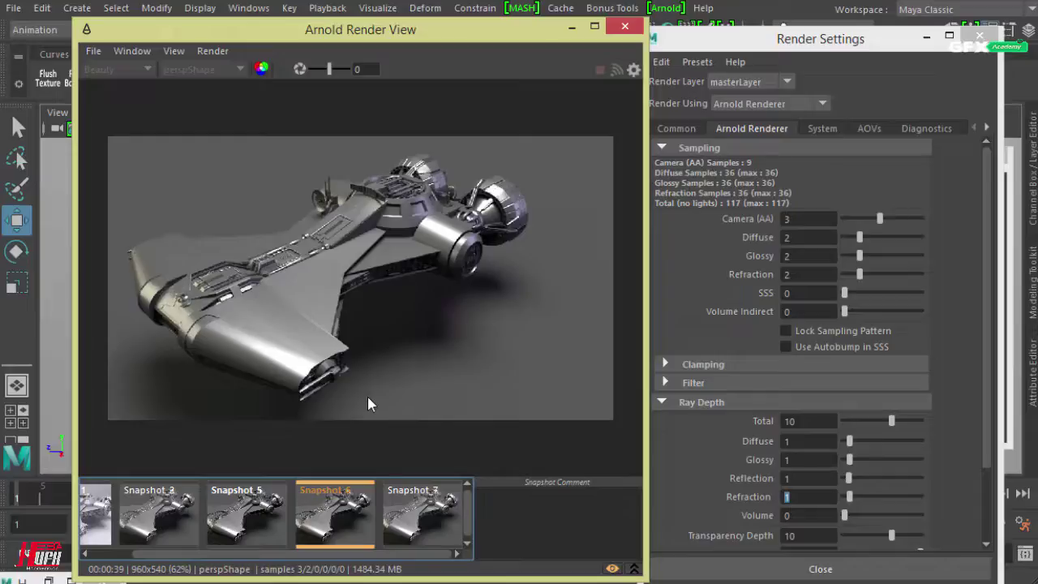
click(428, 519)
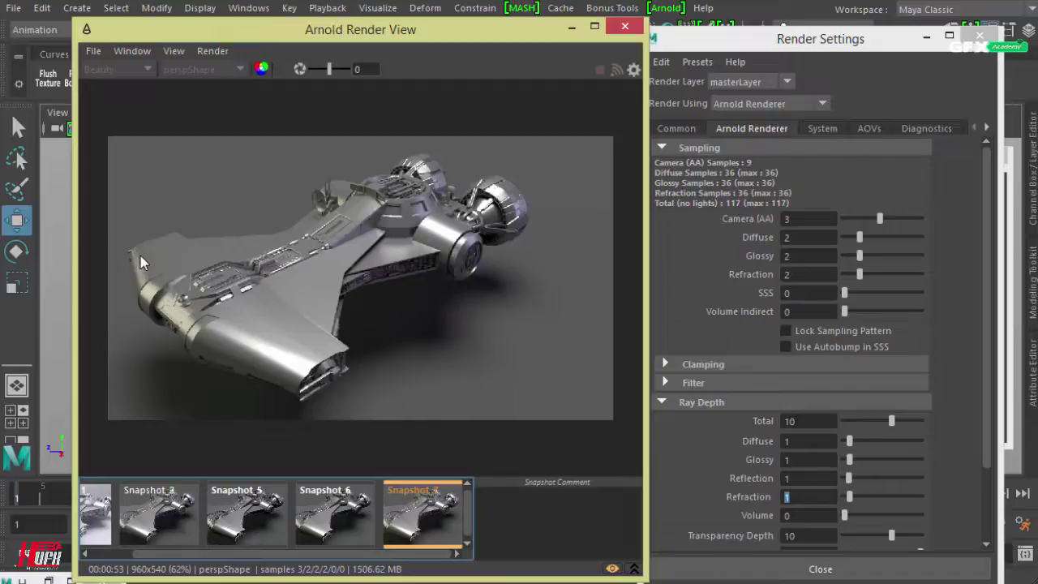
click(447, 511)
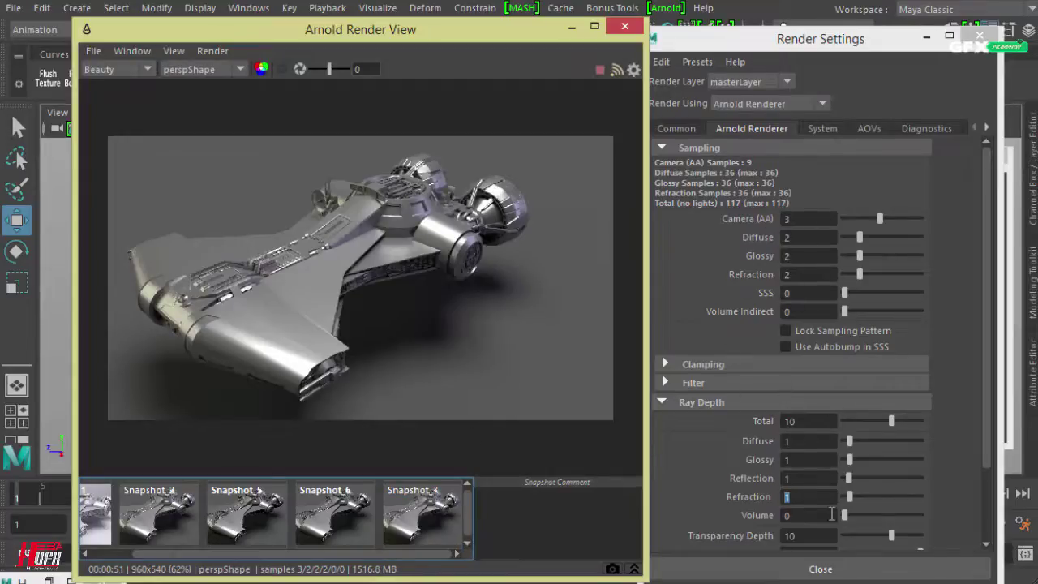
Set the Camera (AA) samples to 4 to re-render the spaceship
click(798, 218)
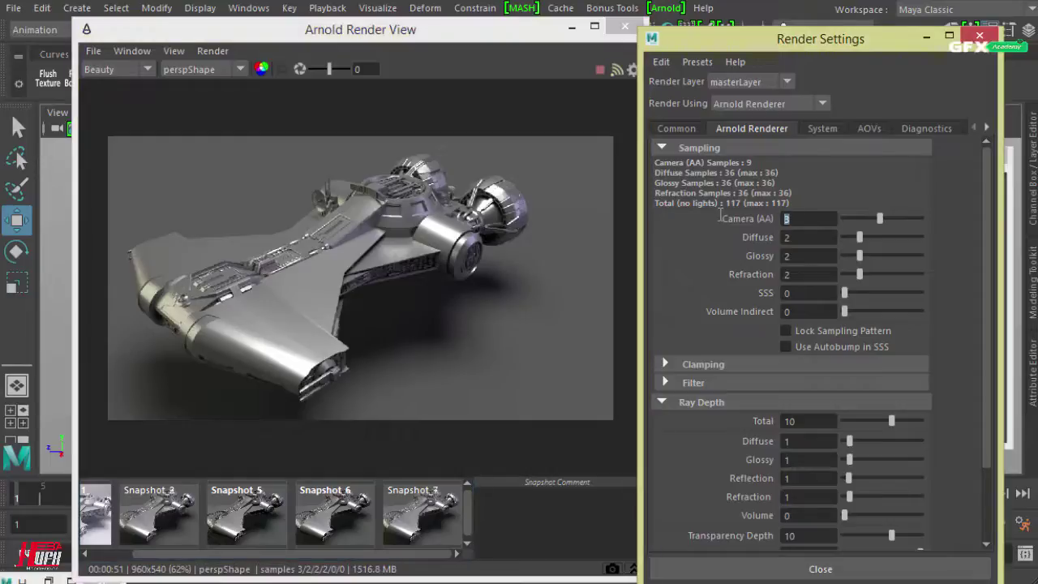
text(4)
key(Return)
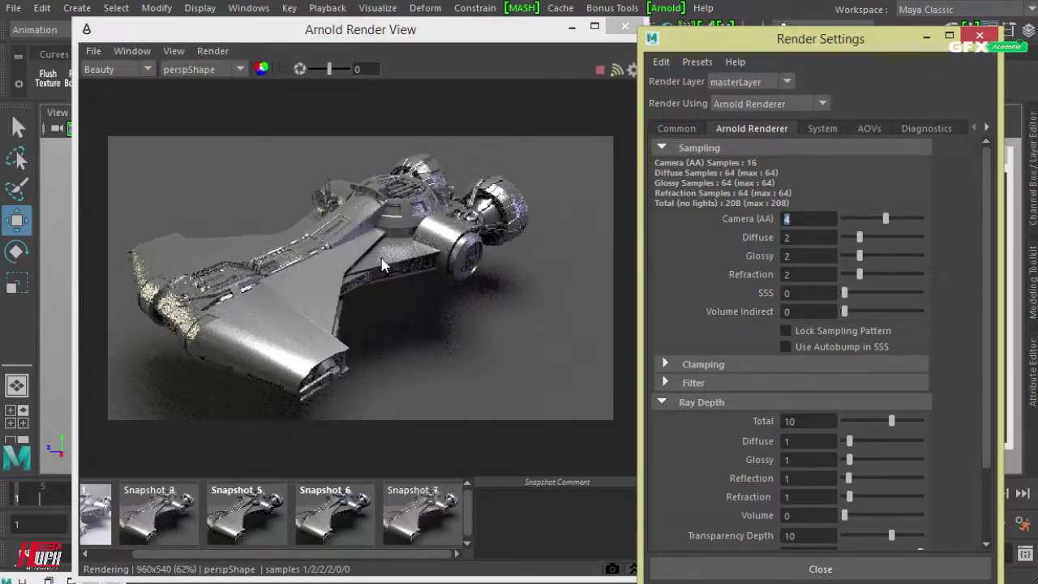
Move the render view up and compare Snapshot_7 with the Camera (AA) 4 render in progress
drag(403, 34, 417, 8)
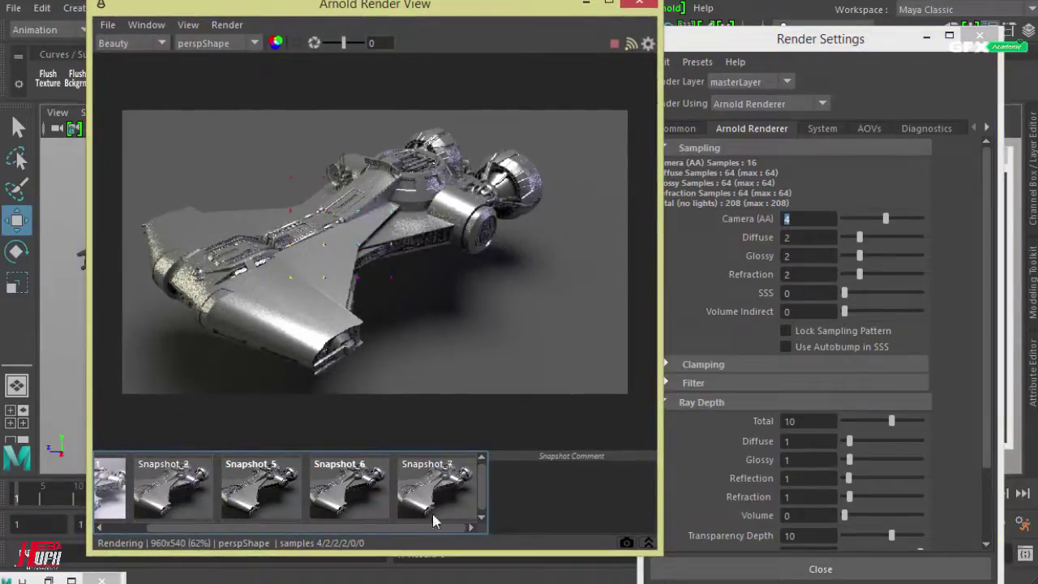
click(405, 485)
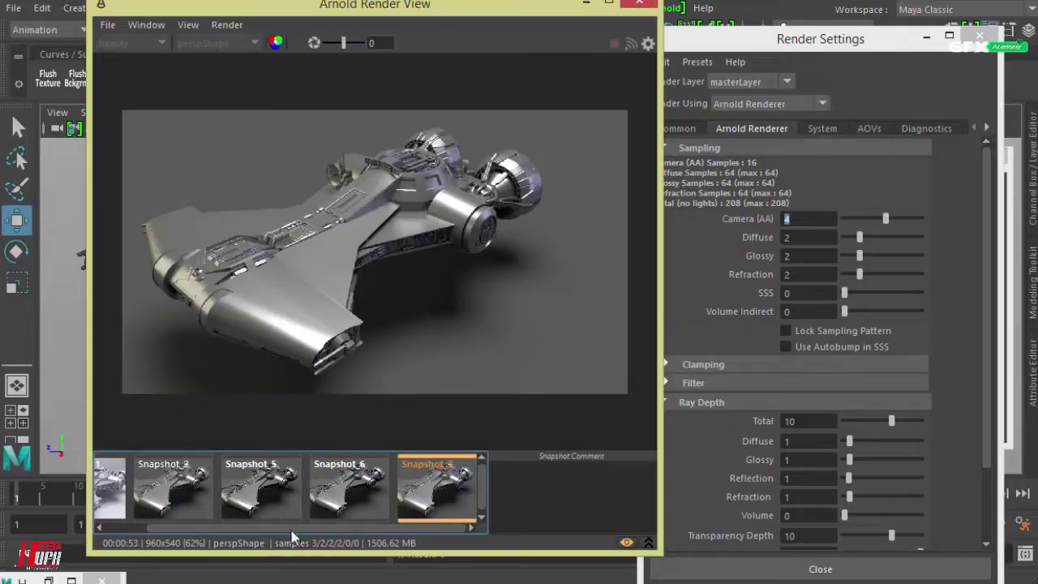
click(455, 491)
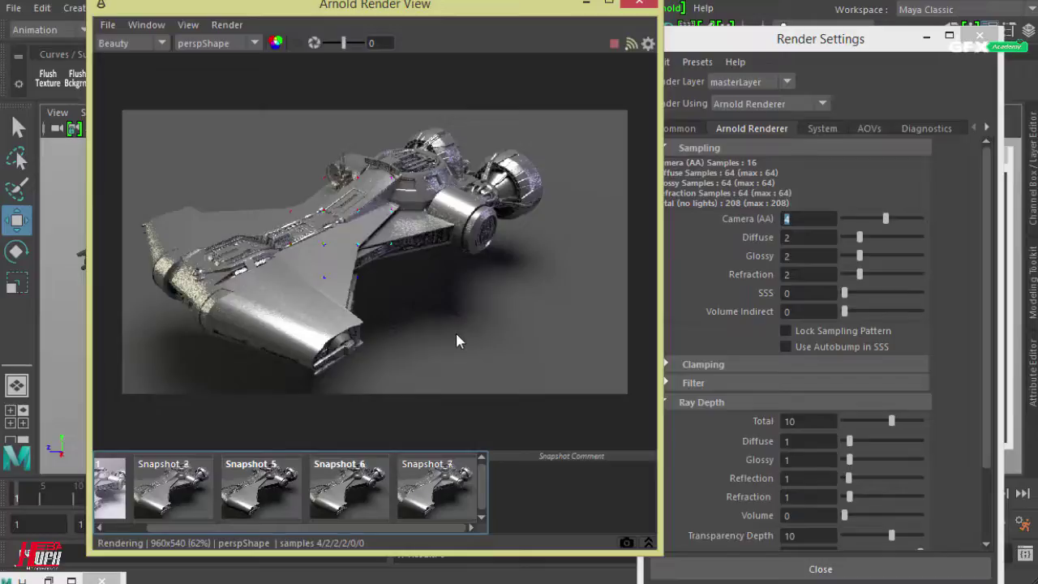
Examine the noise where the wing meets the hull in the Camera (AA) 4 render up close
drag(405, 5, 341, 20)
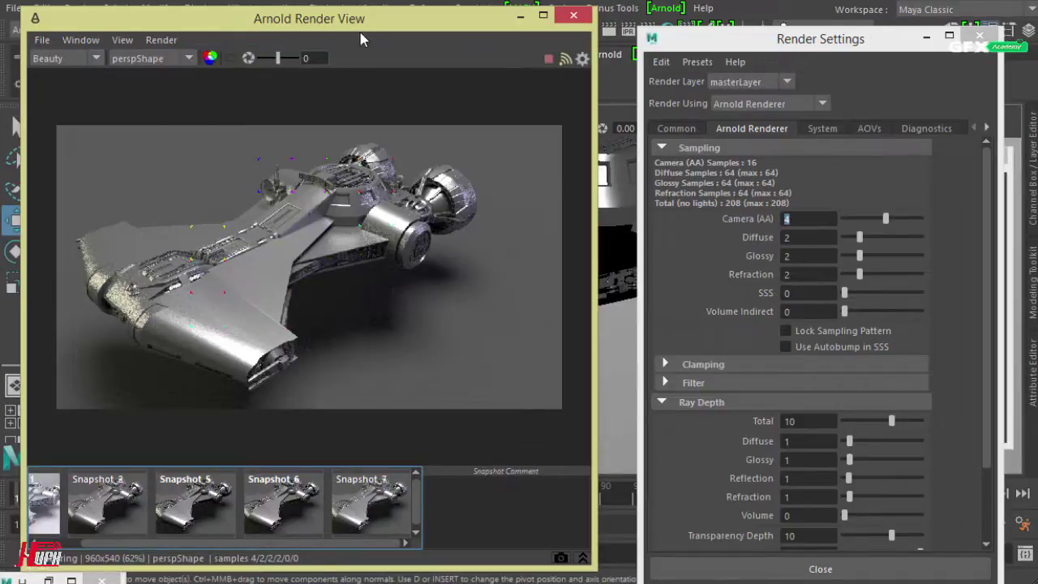
drag(397, 30, 561, 7)
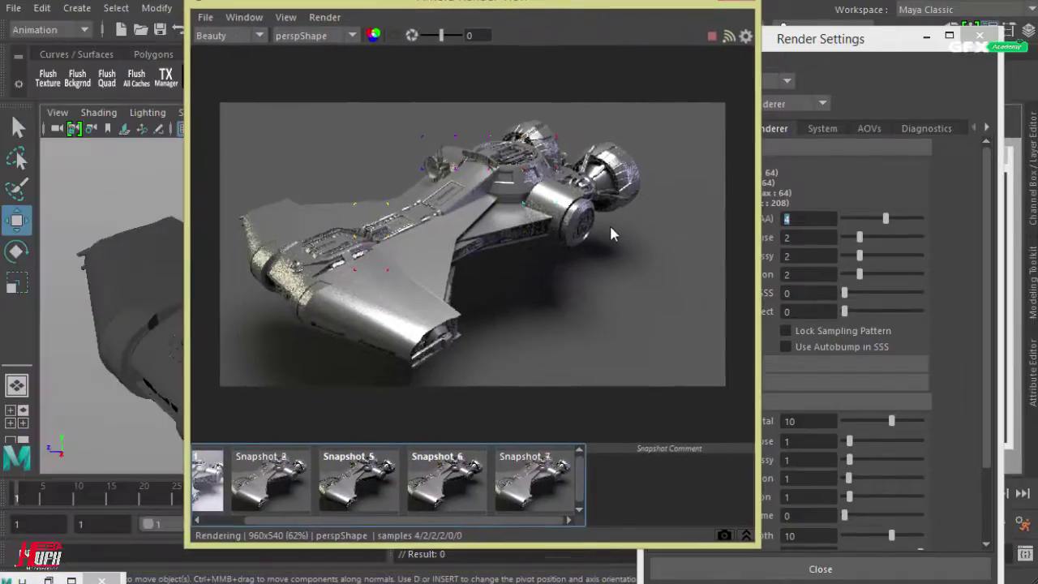
scroll(502, 227, up, 4)
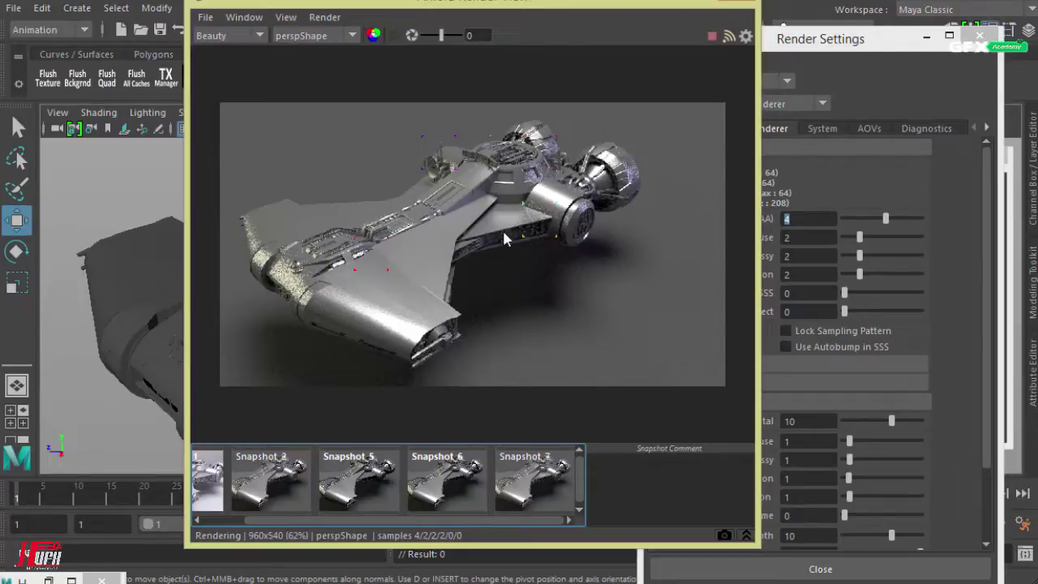
scroll(548, 182, up, 2)
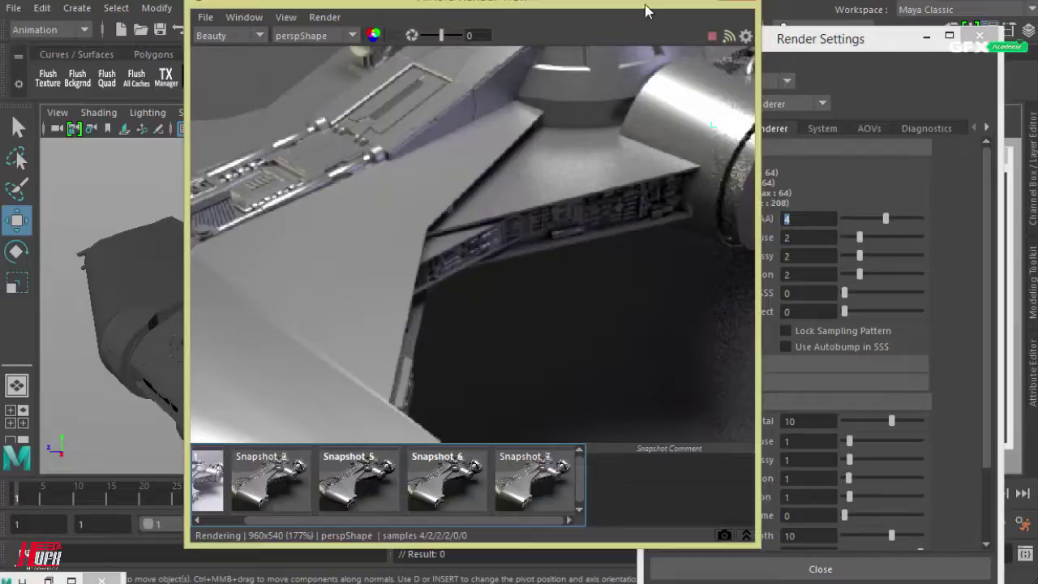
drag(657, 2, 570, 24)
scroll(576, 211, down, 5)
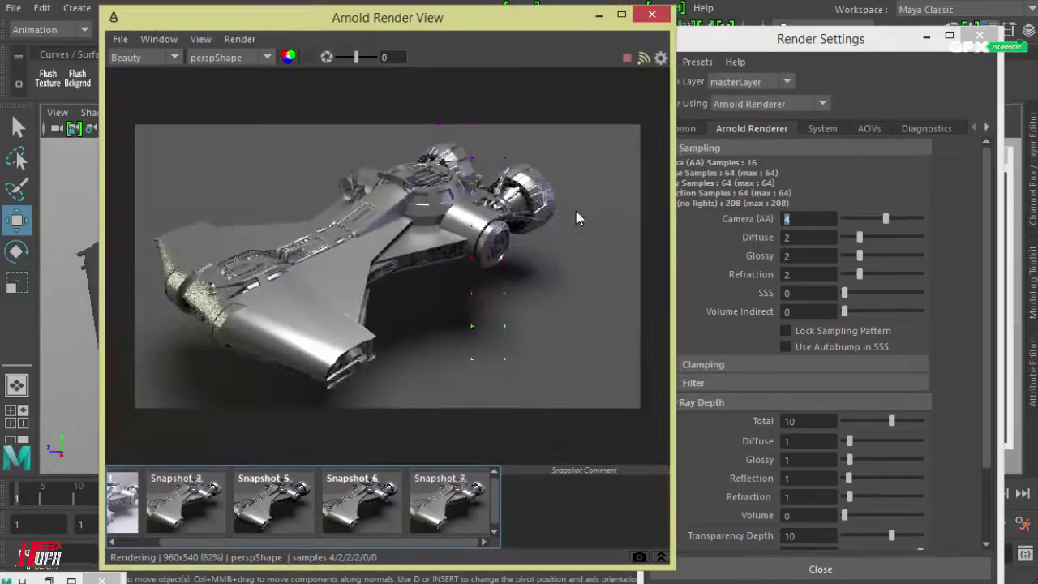
scroll(576, 213, up, 1)
scroll(577, 217, down, 1)
drag(431, 18, 497, 20)
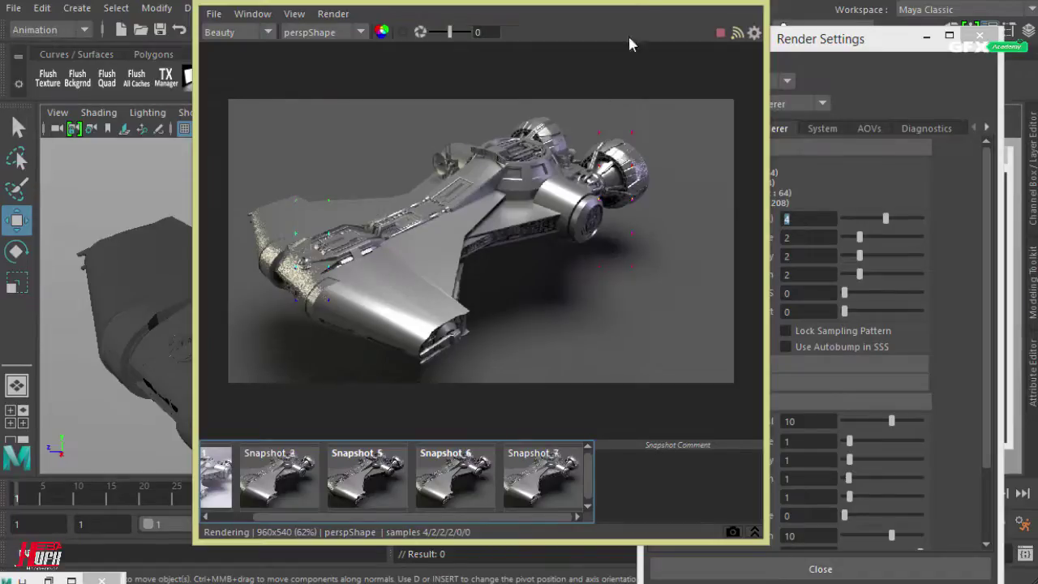
drag(627, 8, 546, 17)
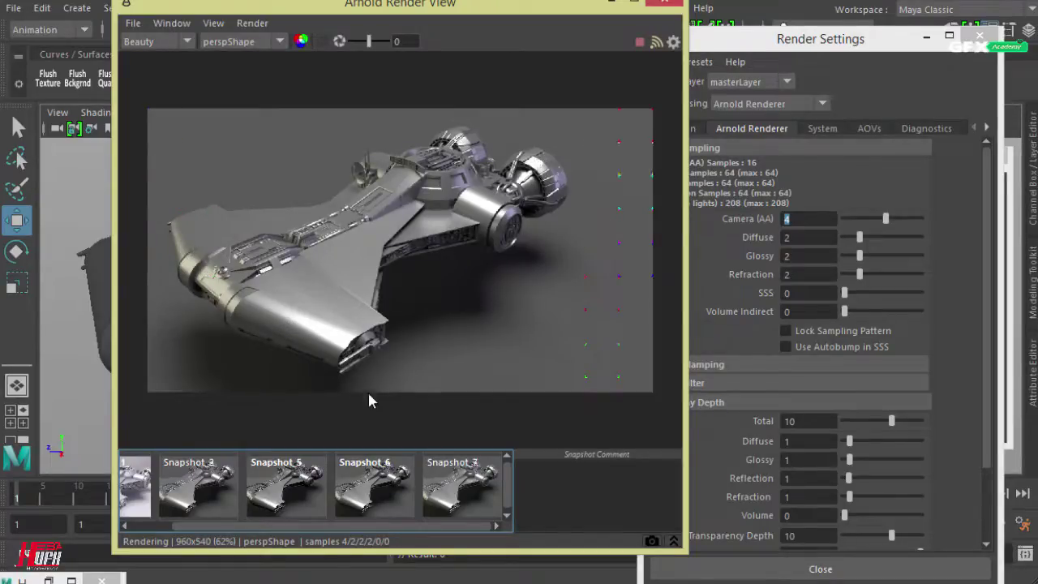
Compare the noise on the front wing between Snapshot_7 and the Camera (AA) 4 render by switching repeatedly in close-up
click(468, 478)
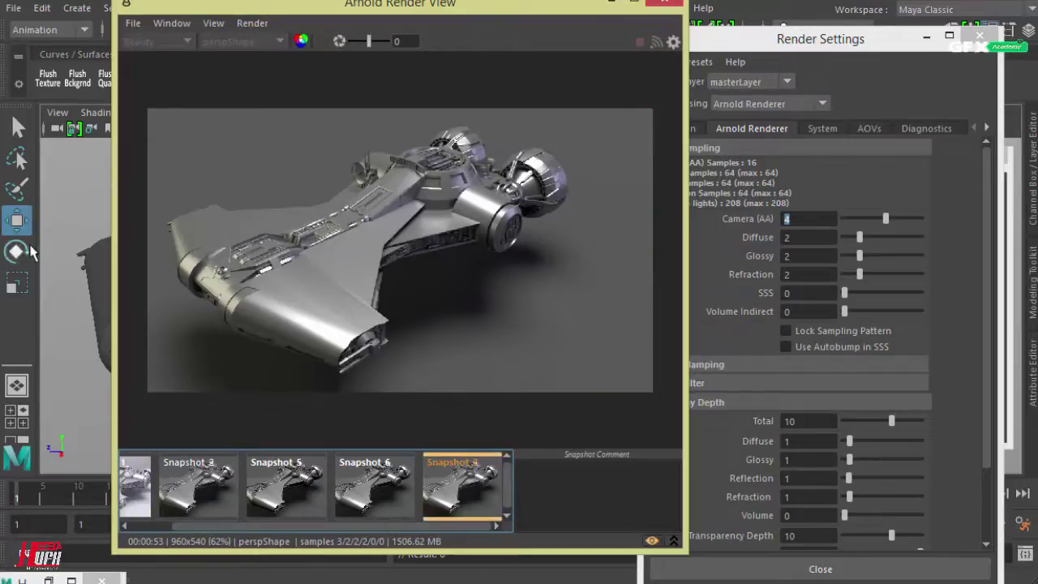
scroll(223, 229, up, 4)
middle_drag(370, 281, 702, 264)
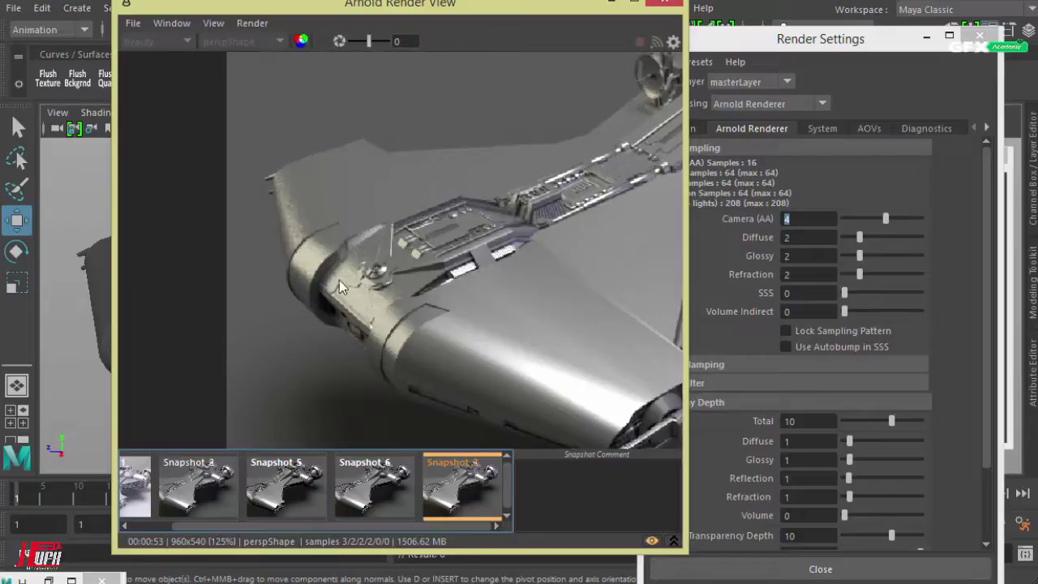
click(464, 498)
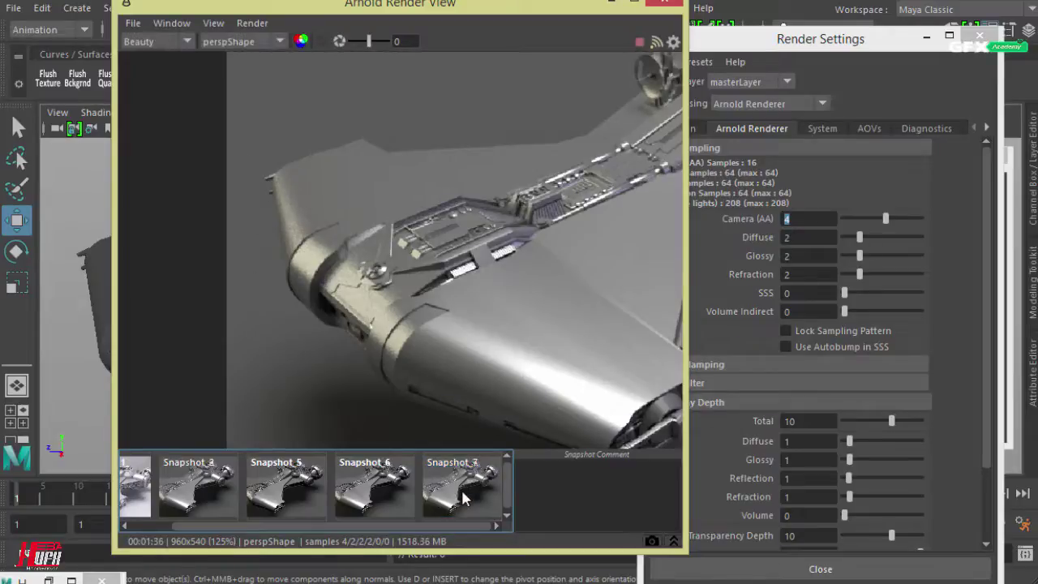
click(464, 497)
click(464, 498)
click(463, 498)
click(472, 496)
click(467, 488)
click(467, 487)
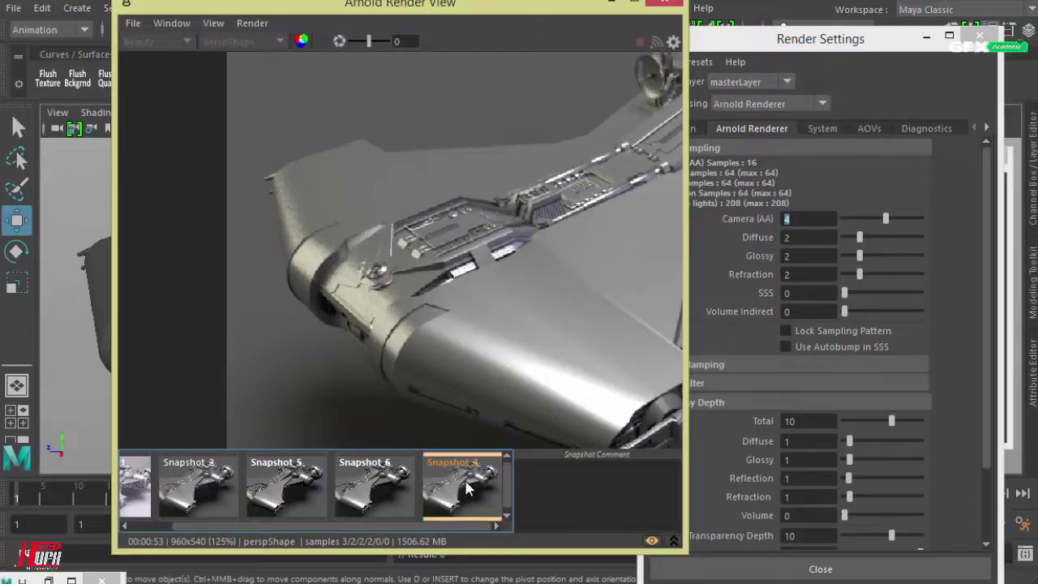
click(467, 487)
scroll(385, 325, down, 3)
middle_drag(491, 317, 259, 332)
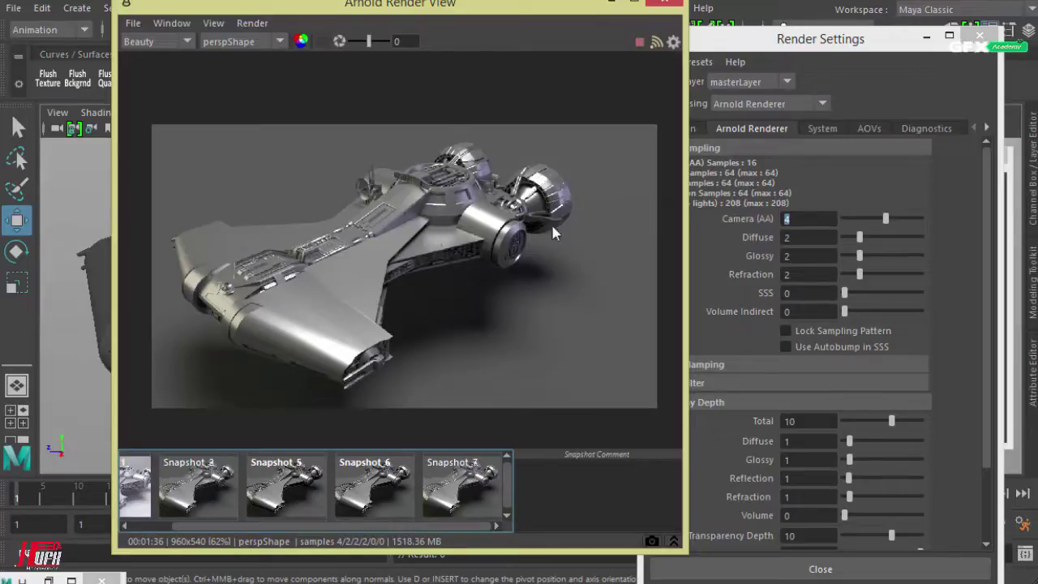
Move the render view clear of the render settings and collapse the Sampling settings
drag(554, 10, 485, 8)
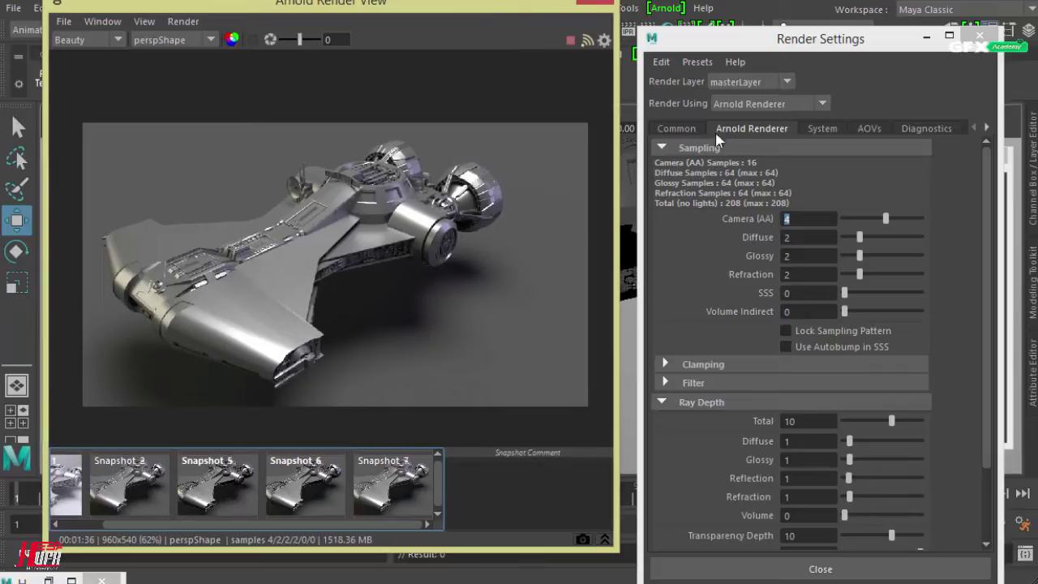
click(661, 148)
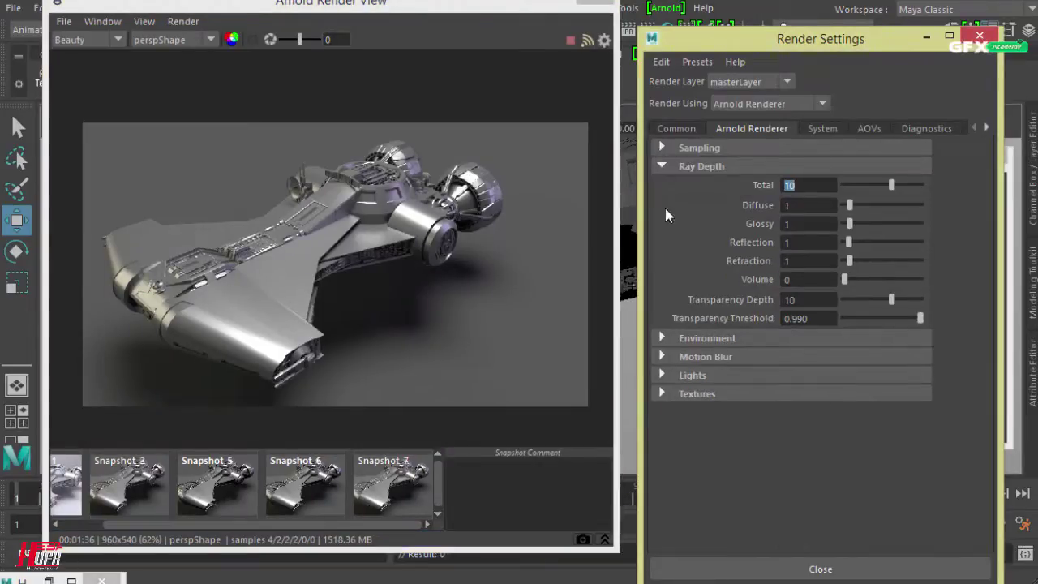